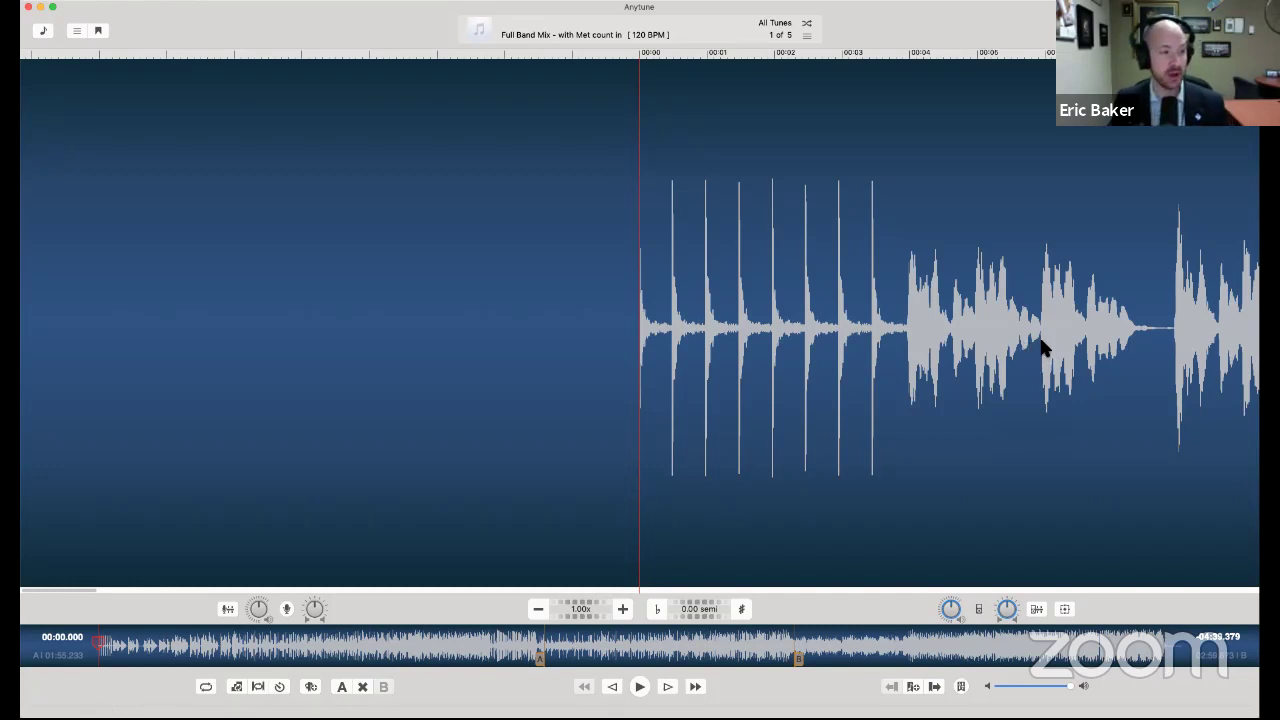
Play the Full Band Mix from the first music after the count-in, pause, and return to about 4 seconds.
left_click_drag(1053, 343, 789, 369)
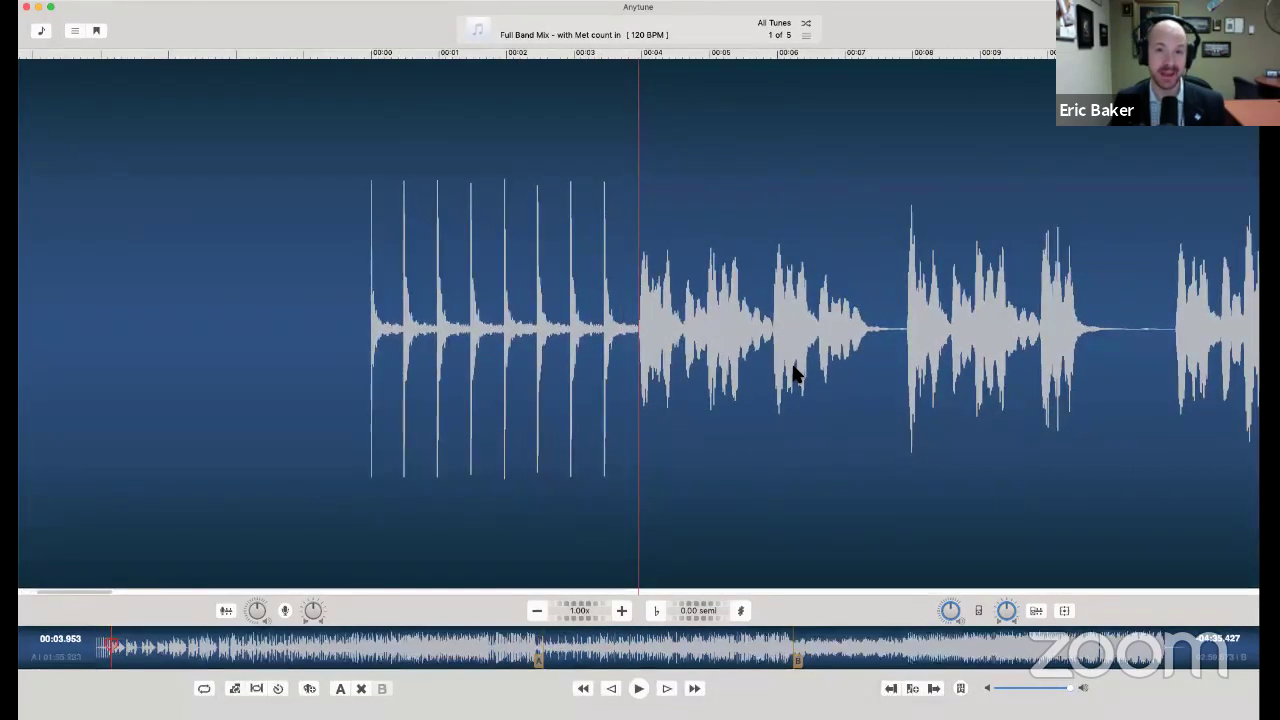
left_click(639, 688)
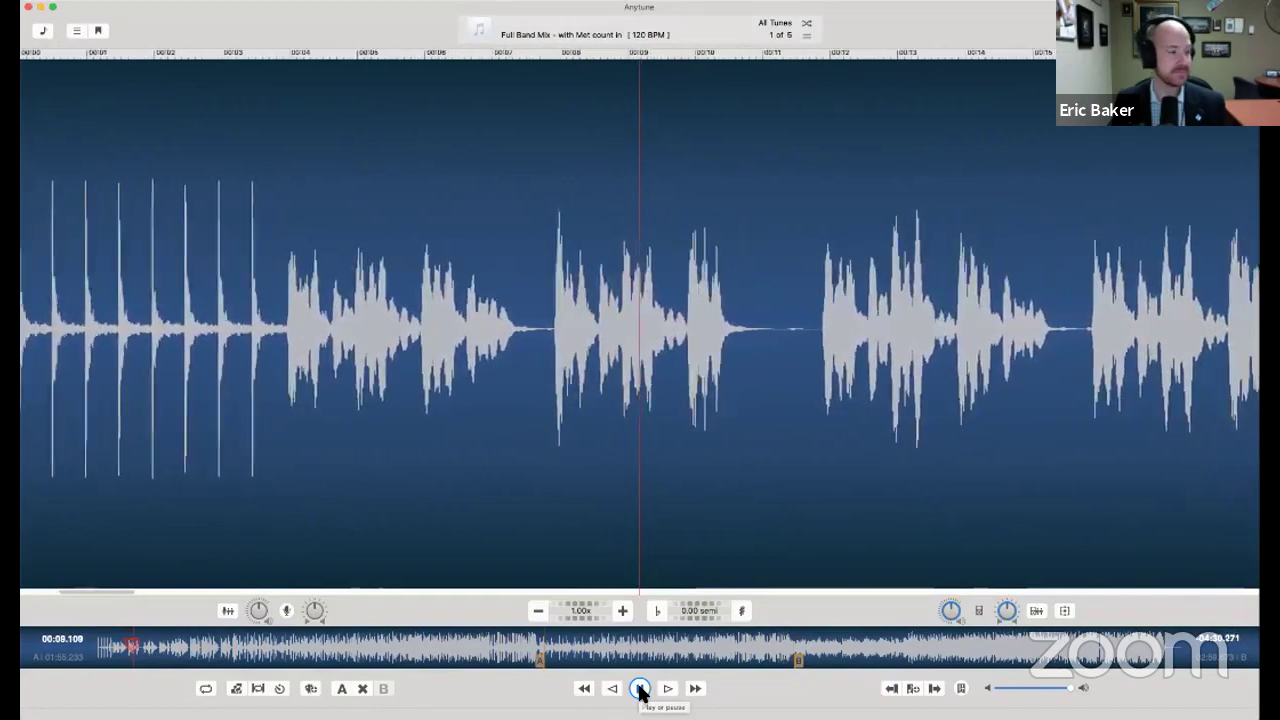
left_click(638, 689)
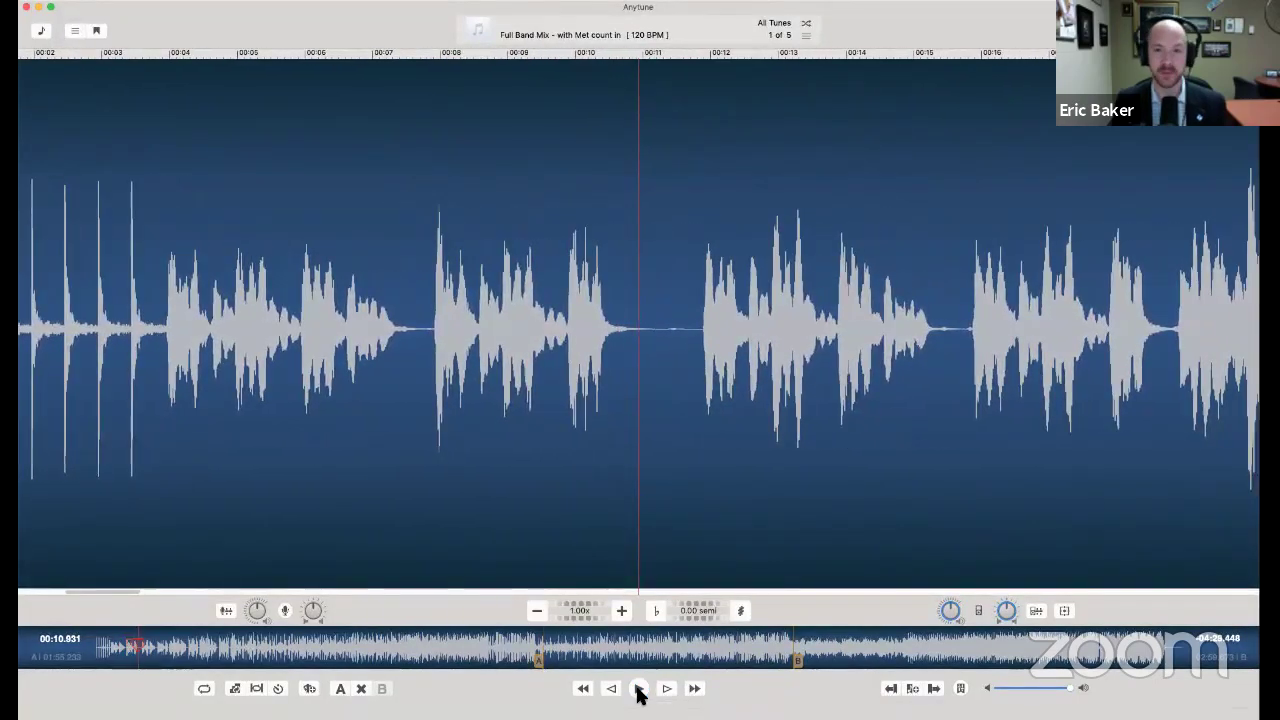
scroll(735, 350, "left", 15)
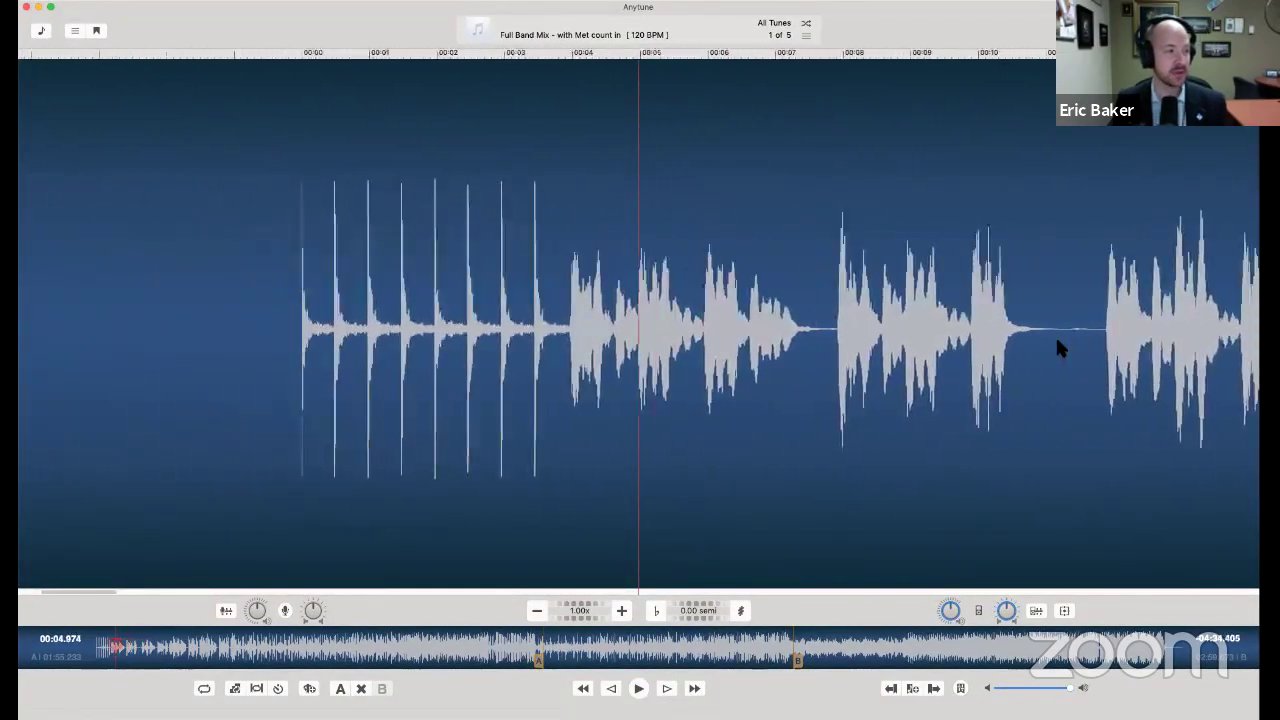
scroll(1078, 345, "left", 1)
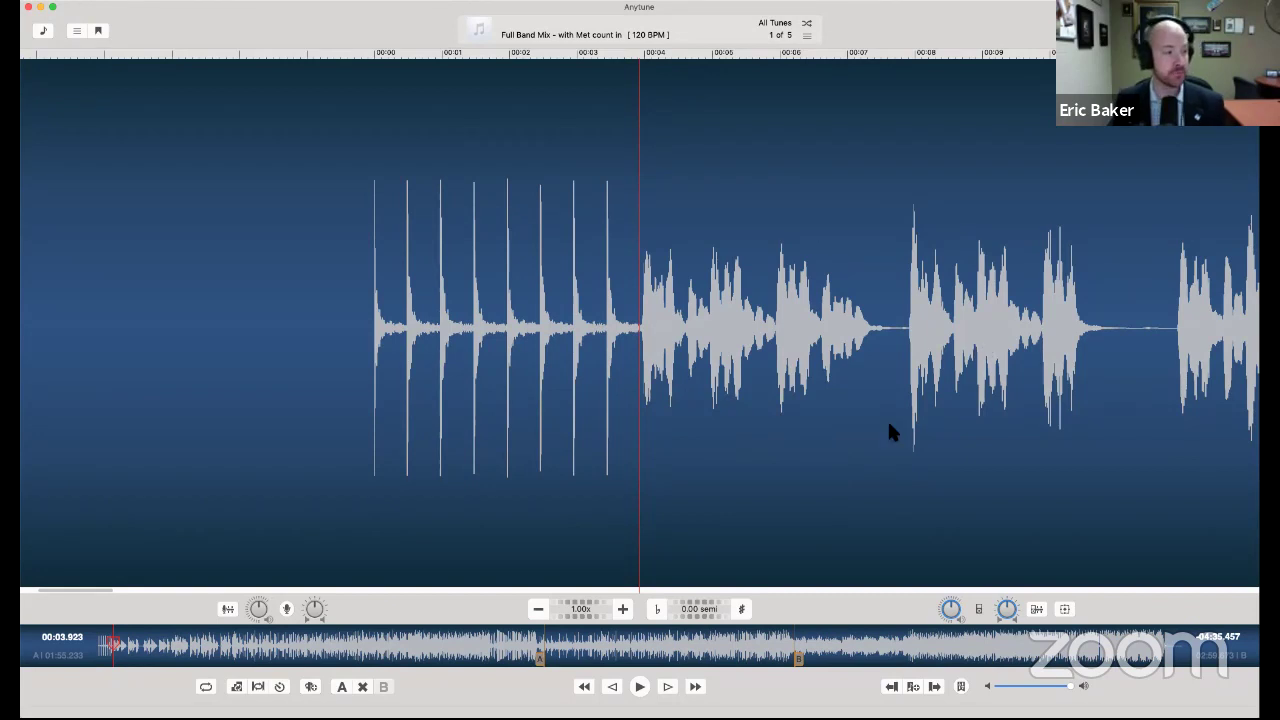
Play the tune from the very beginning with its metronome count-in, pause, and go back to the start.
left_click(612, 688)
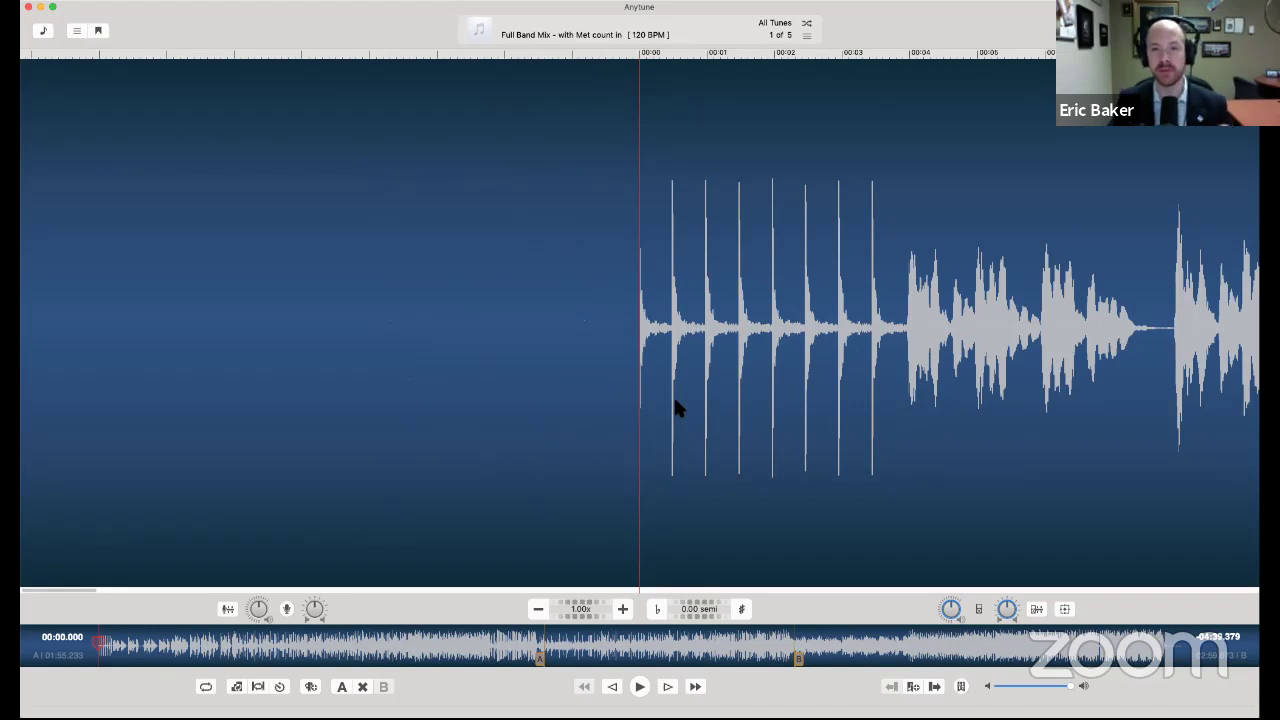
left_click(640, 687)
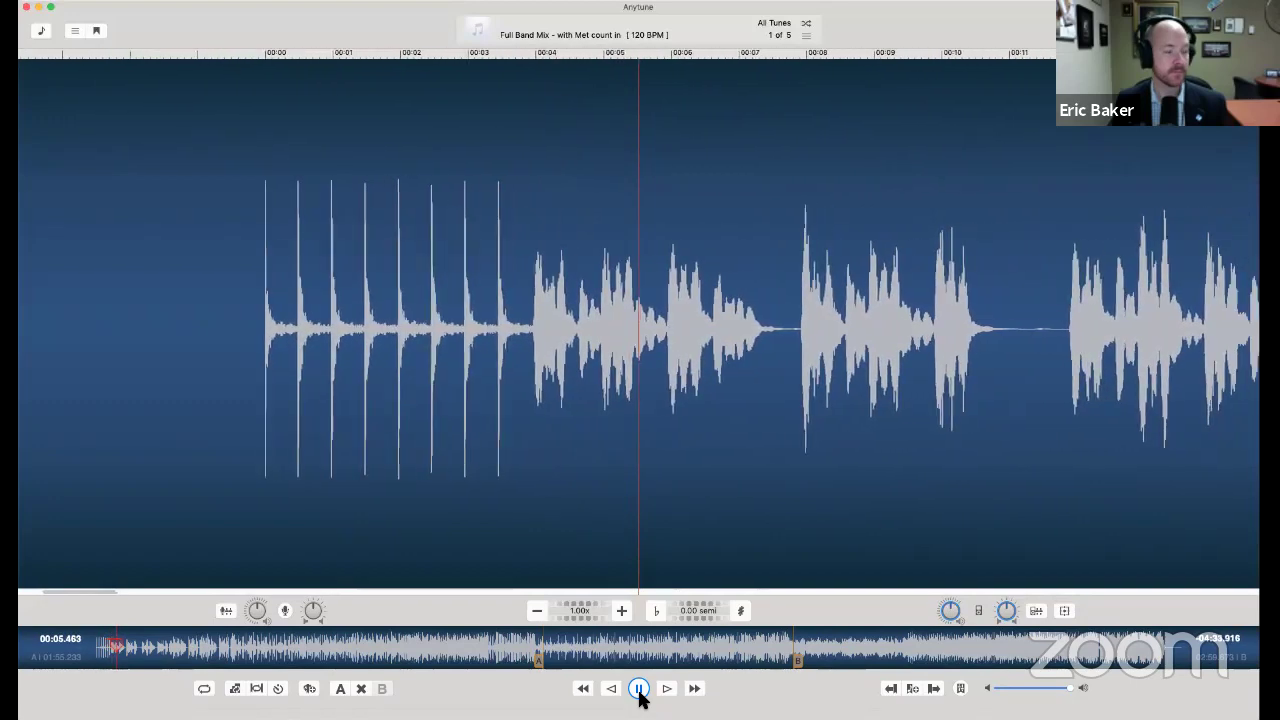
left_click(639, 690)
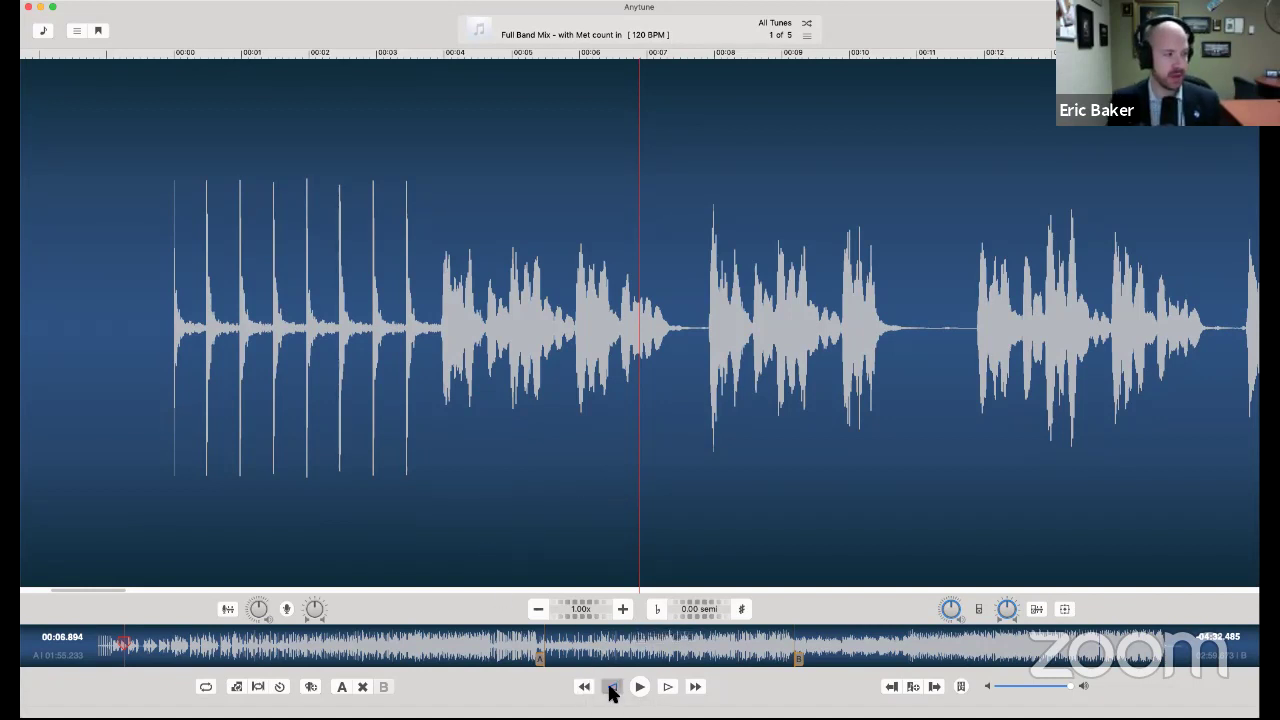
left_click(611, 687)
left_click(611, 687)
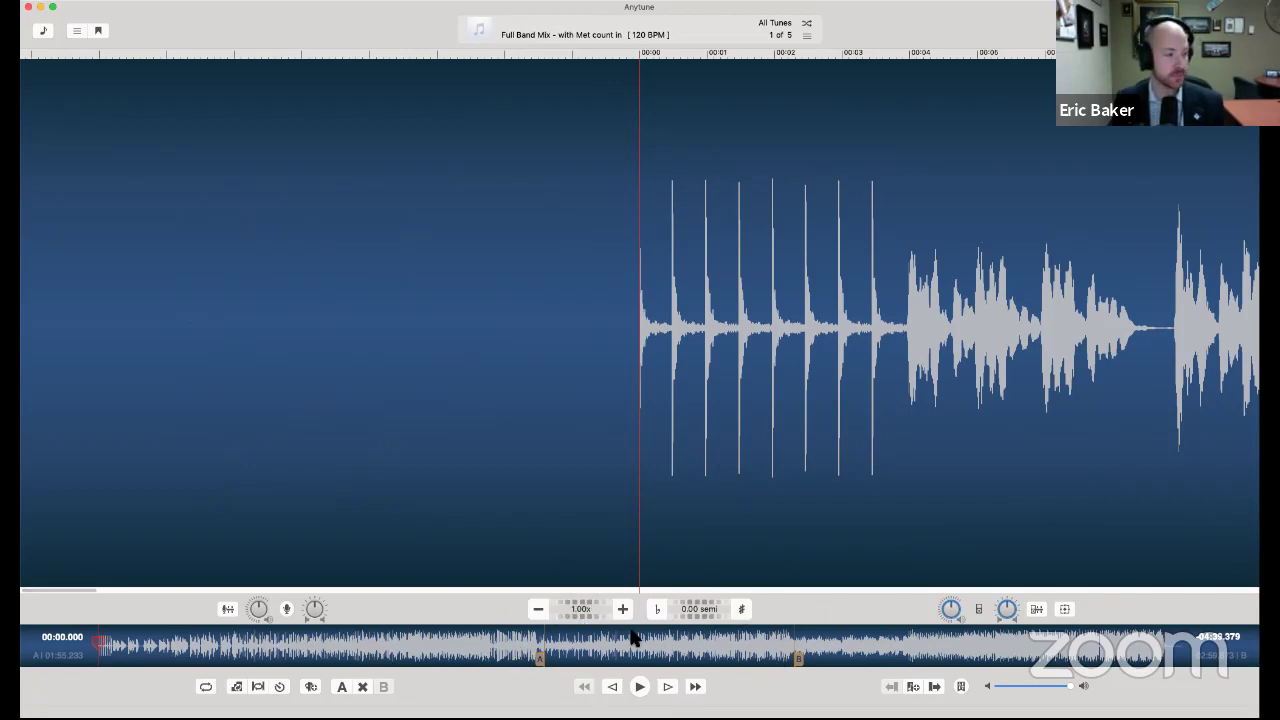
Slow the playback tempo to 0.75x.
left_click(538, 612)
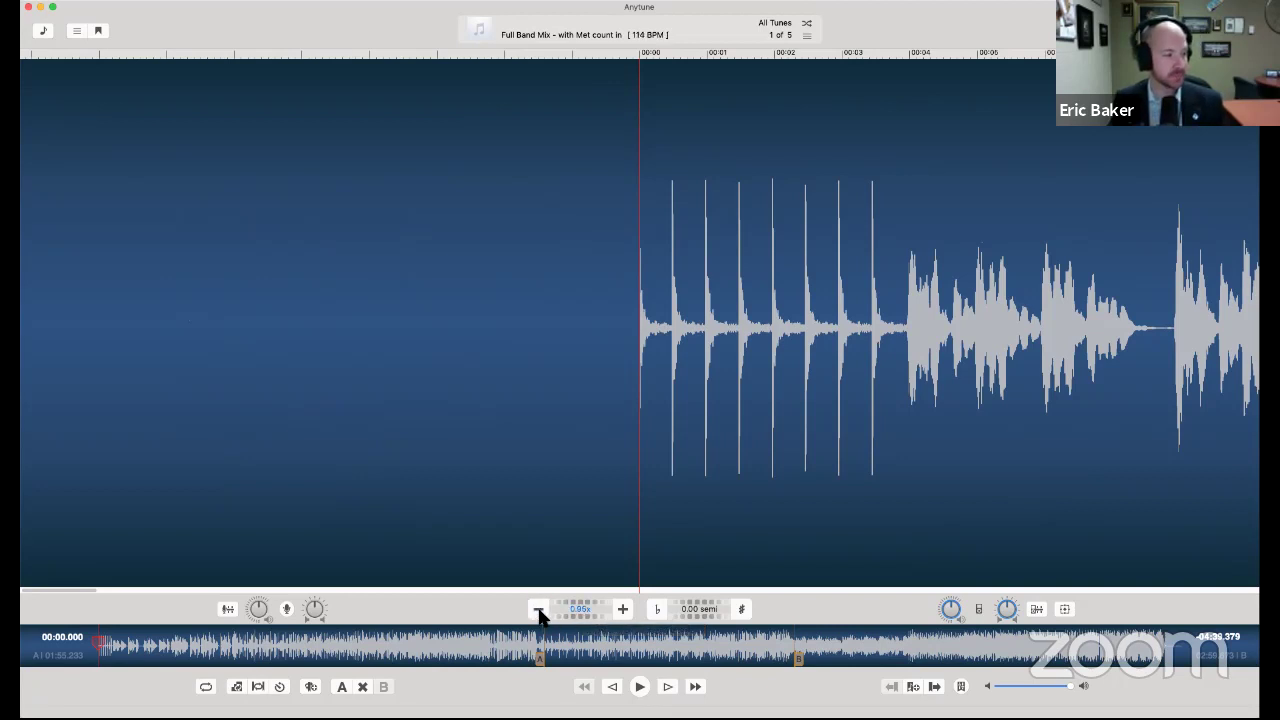
left_click(538, 612)
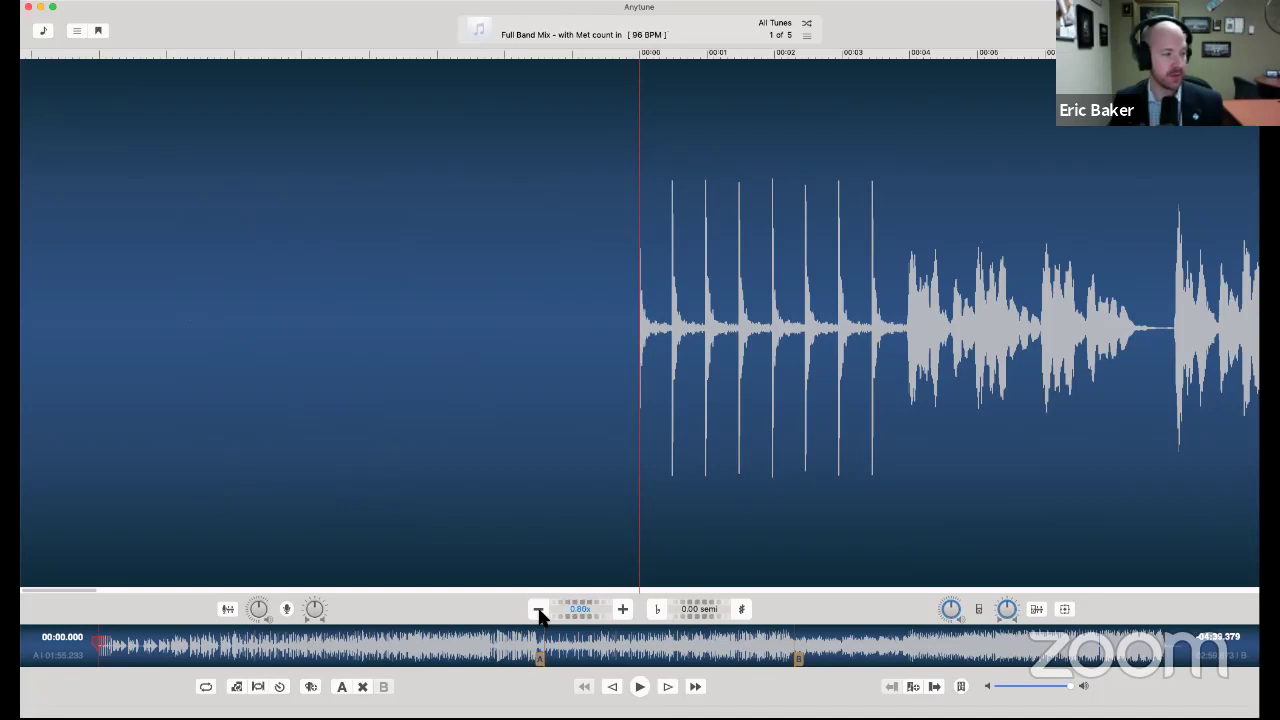
left_click(538, 612)
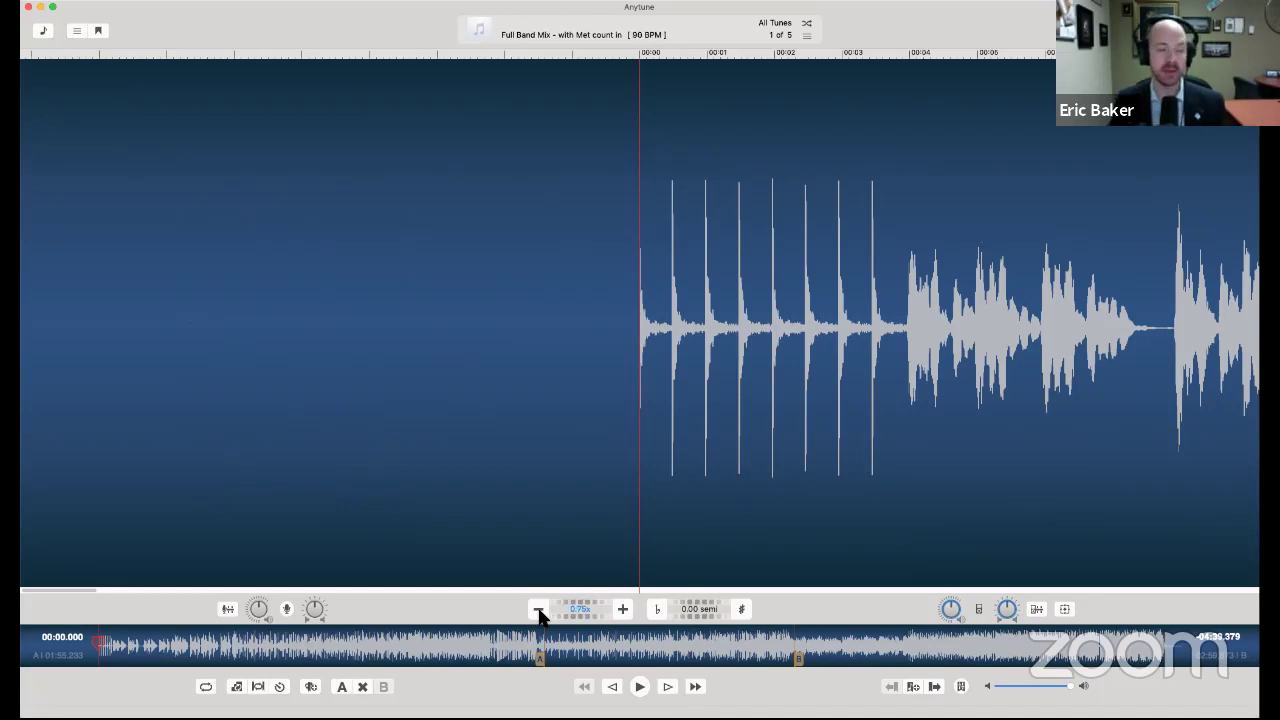
Listen to the count-in and opening phrases at the slower tempo, pause, and return to the start of the tune.
left_click(640, 687)
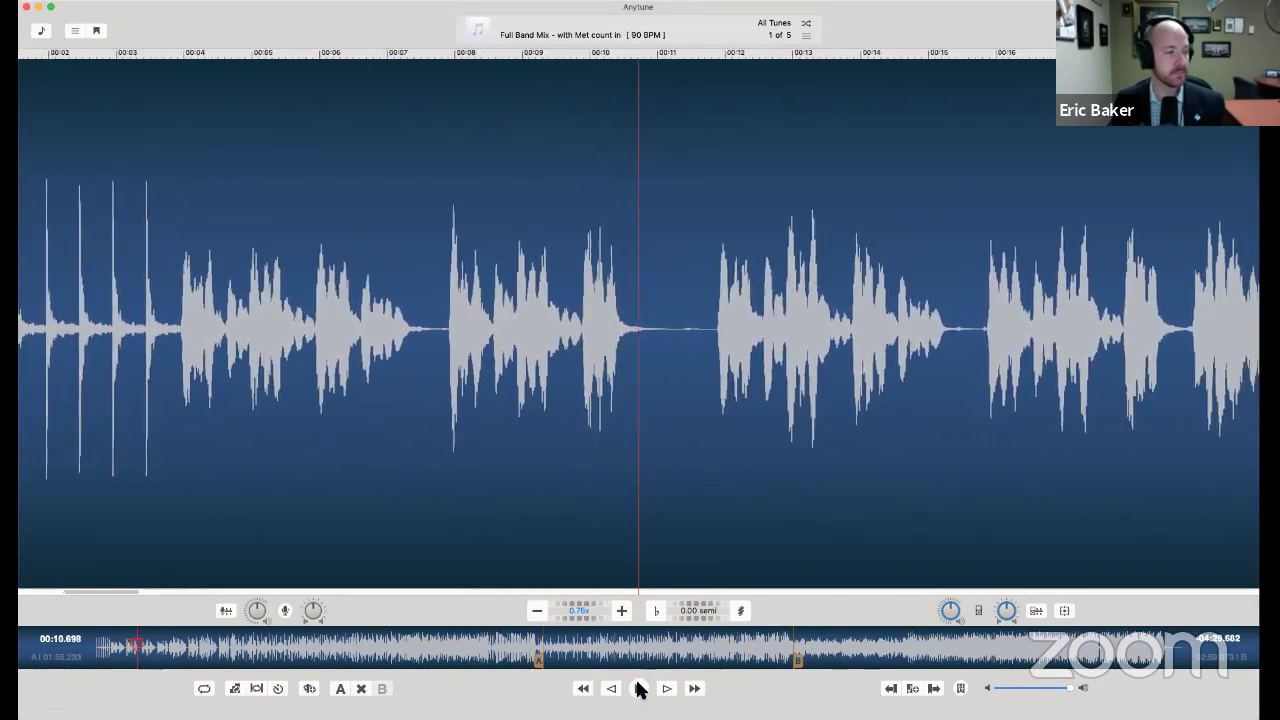
left_click(640, 690)
left_click_drag(607, 407, 1034, 366)
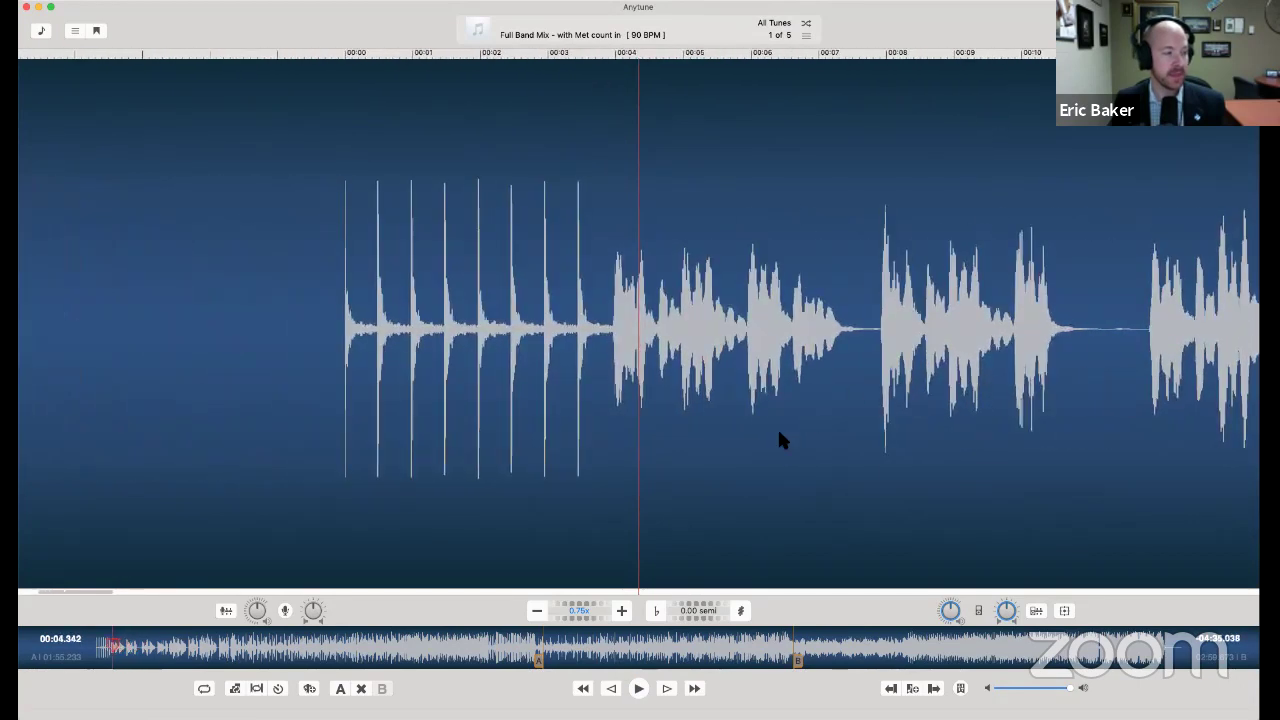
left_click_drag(780, 437, 1061, 414)
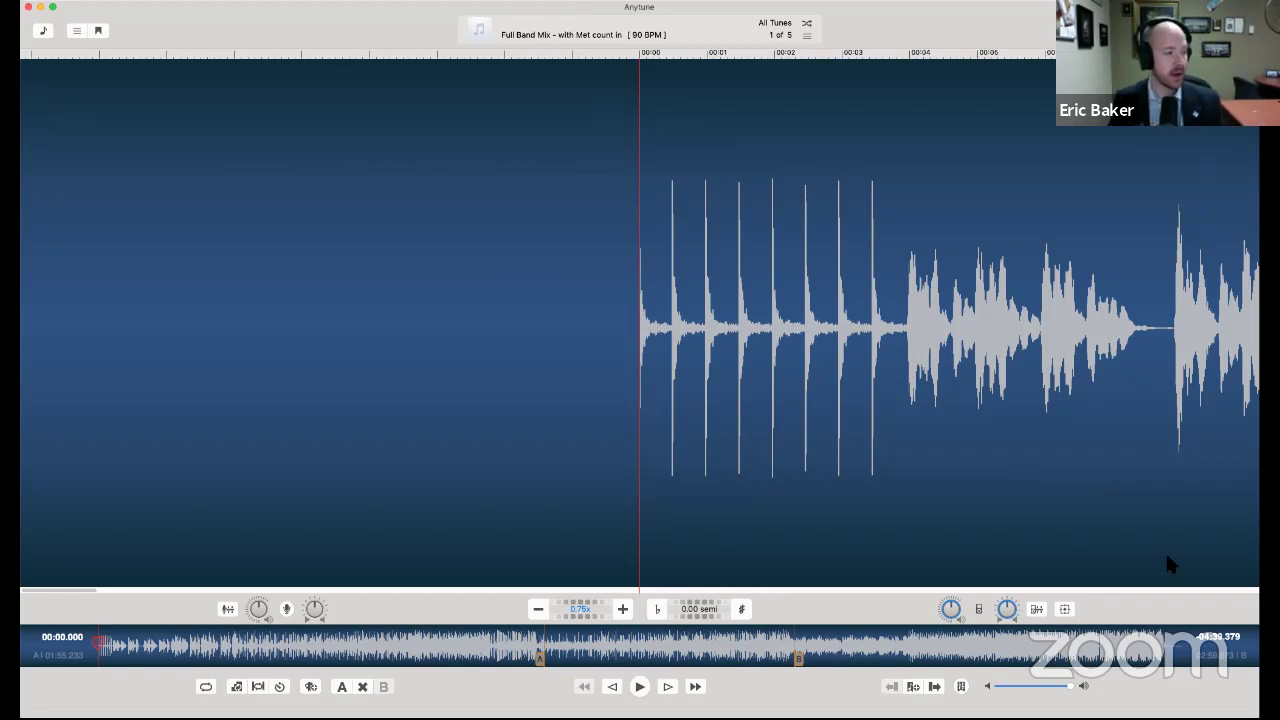
Restore the tempo to 1.00x and start playback from the beginning.
left_click(583, 610)
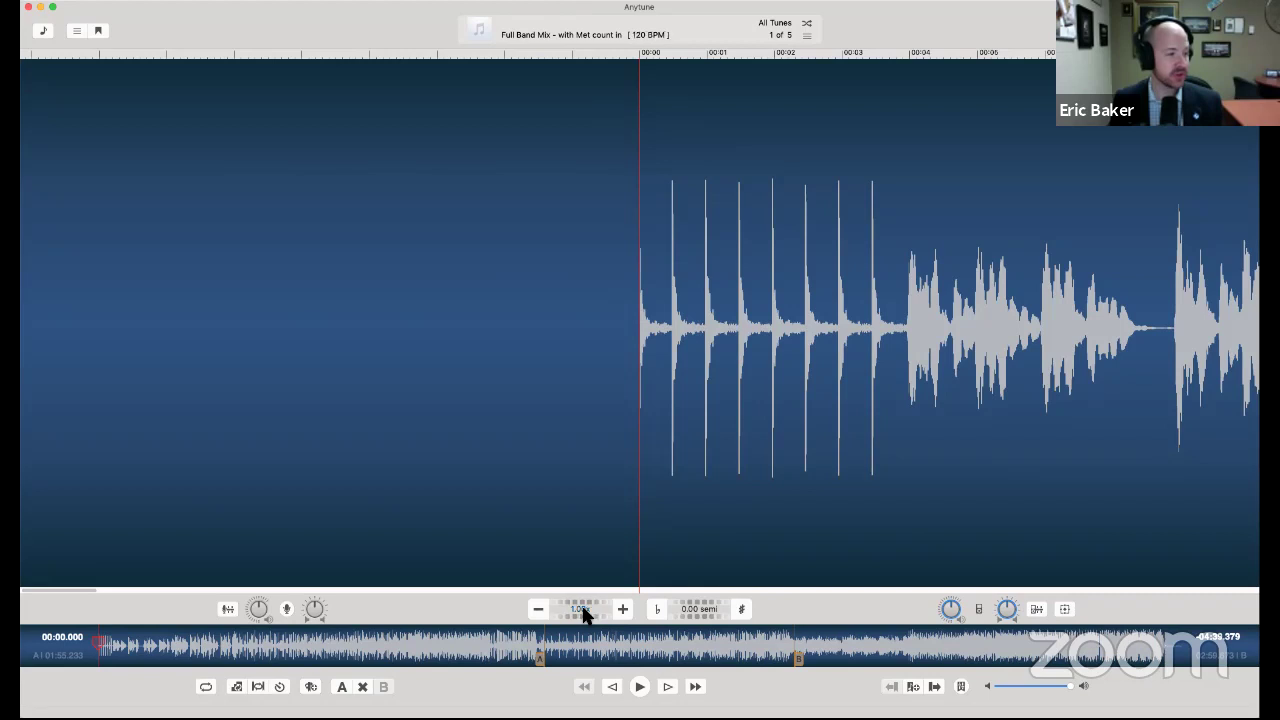
left_click(638, 687)
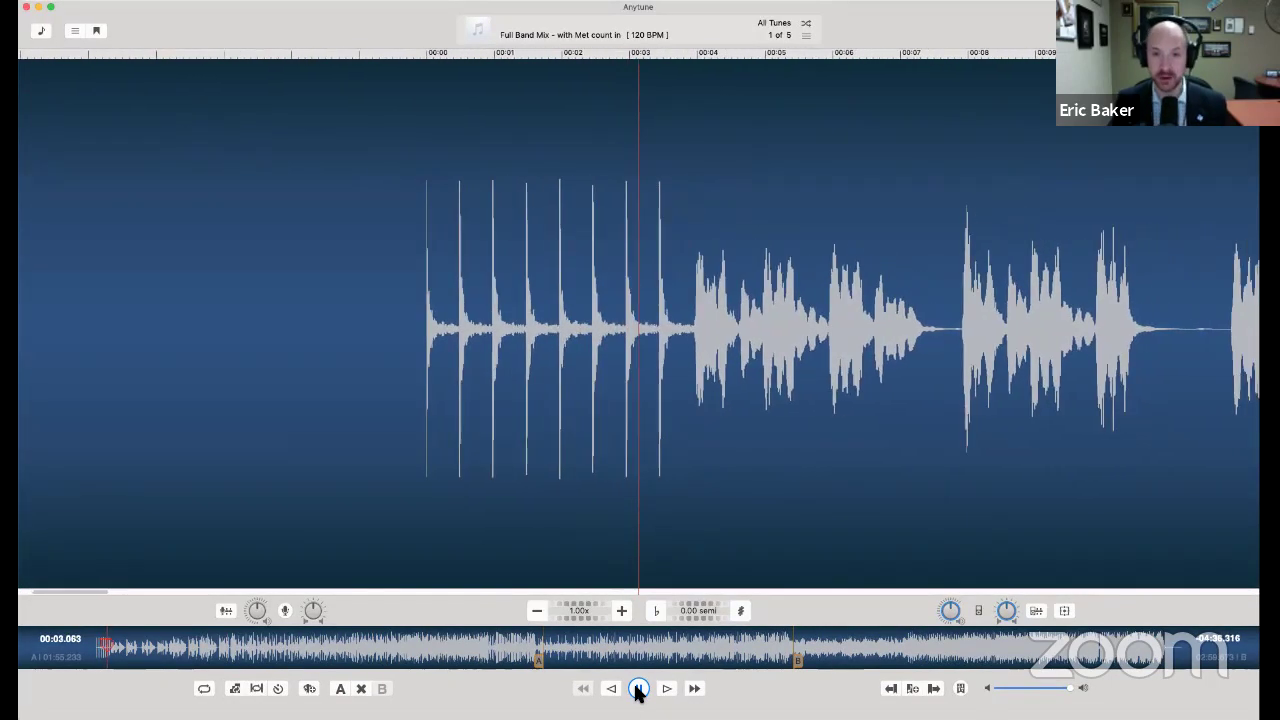
Raise the pitch one semitone at a time to 3.00 semitones during playback, pause, and reset the pitch to 0.00.
left_click(740, 611)
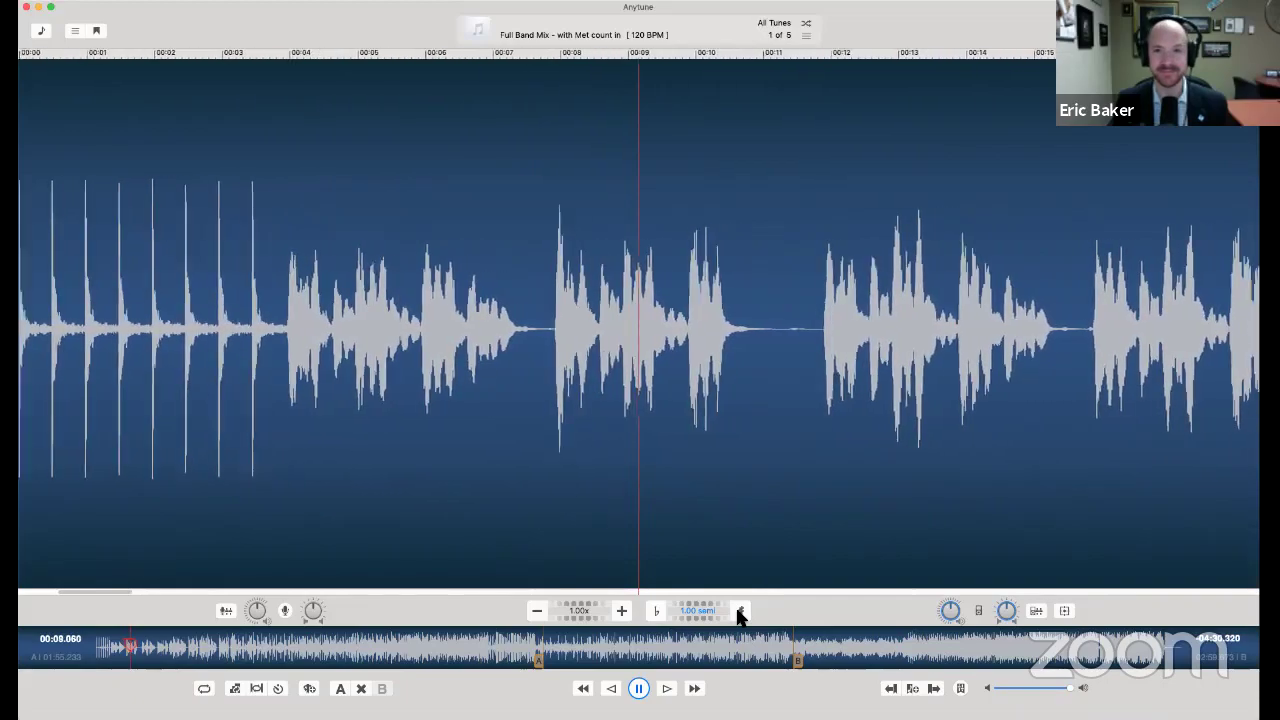
left_click(740, 611)
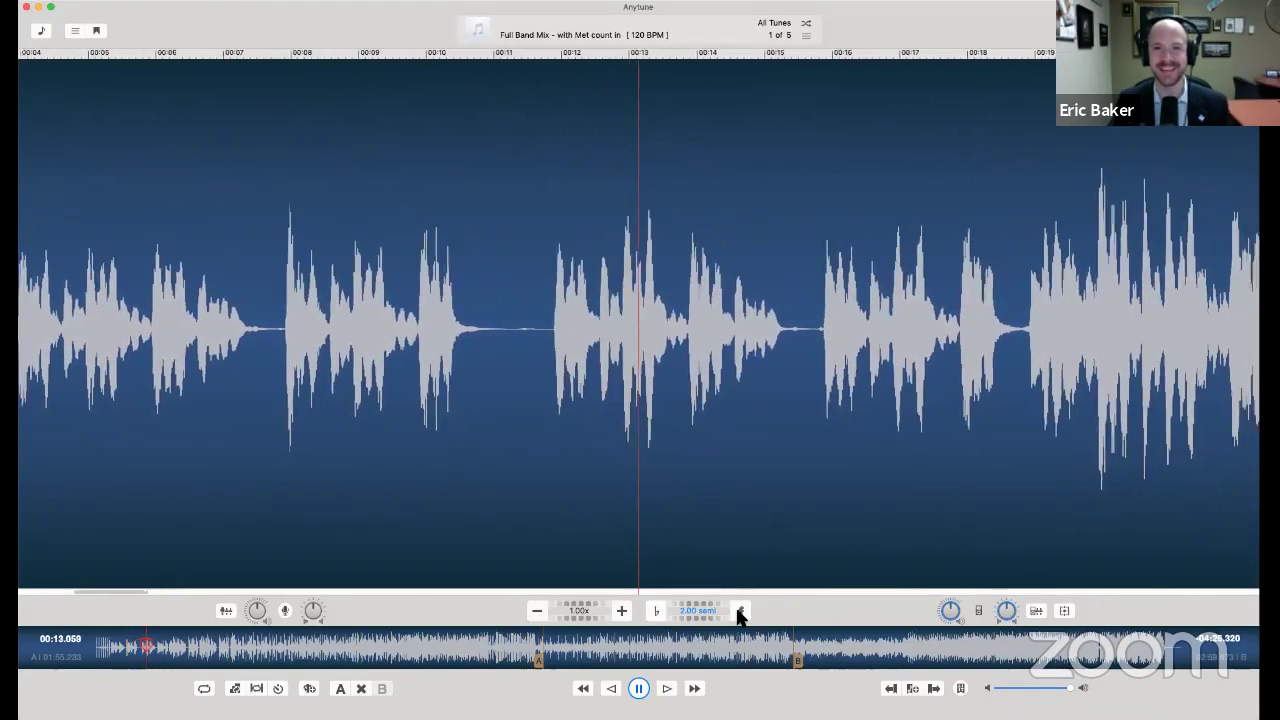
left_click(740, 611)
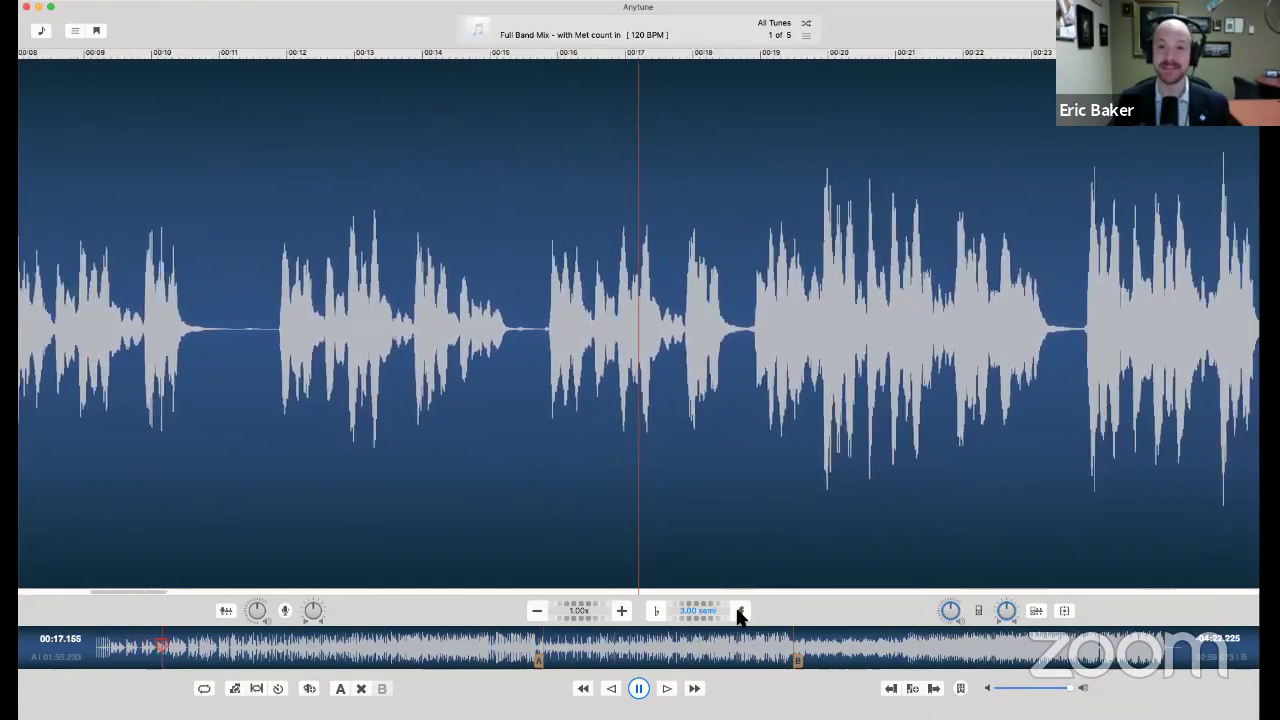
left_click(638, 688)
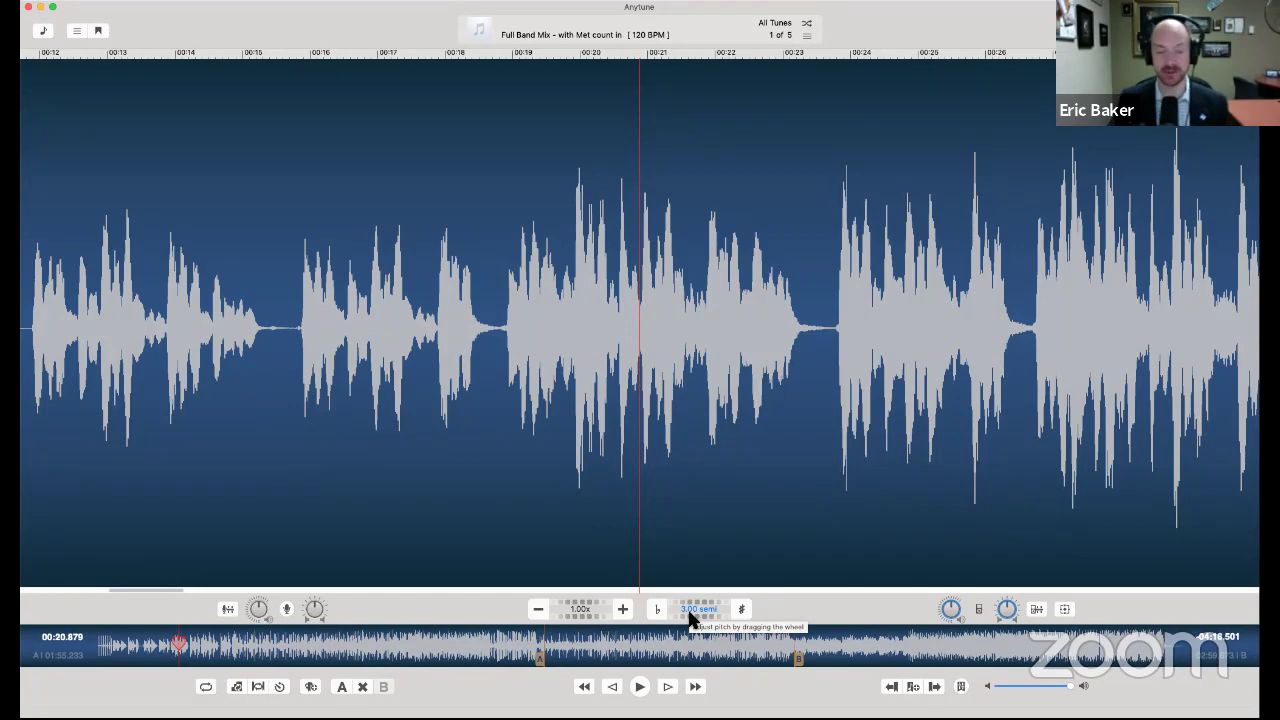
double_click(693, 613)
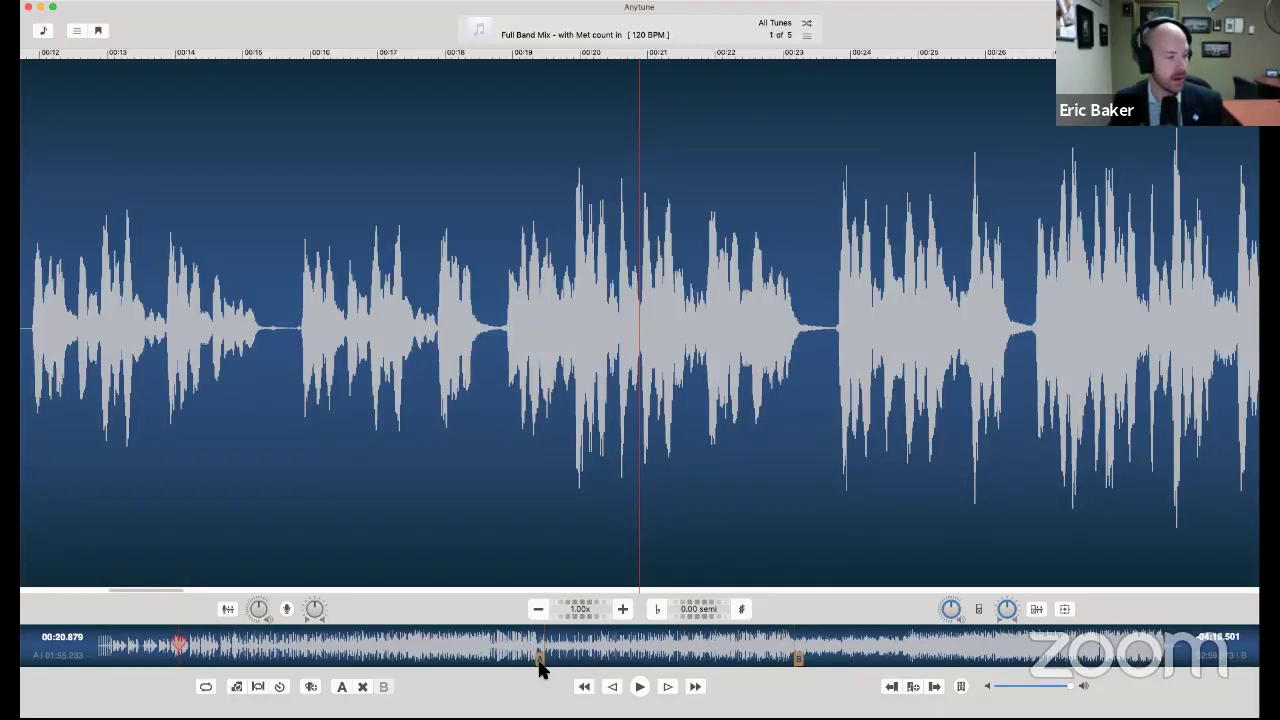
Adjust loop marker A to about 01:55.262 and marker B to about 03:00.020, and turn looping on.
mouse_move(538, 658)
left_mouse_down()
mouse_move(410, 660)
mouse_move(540, 660)
left_mouse_up()
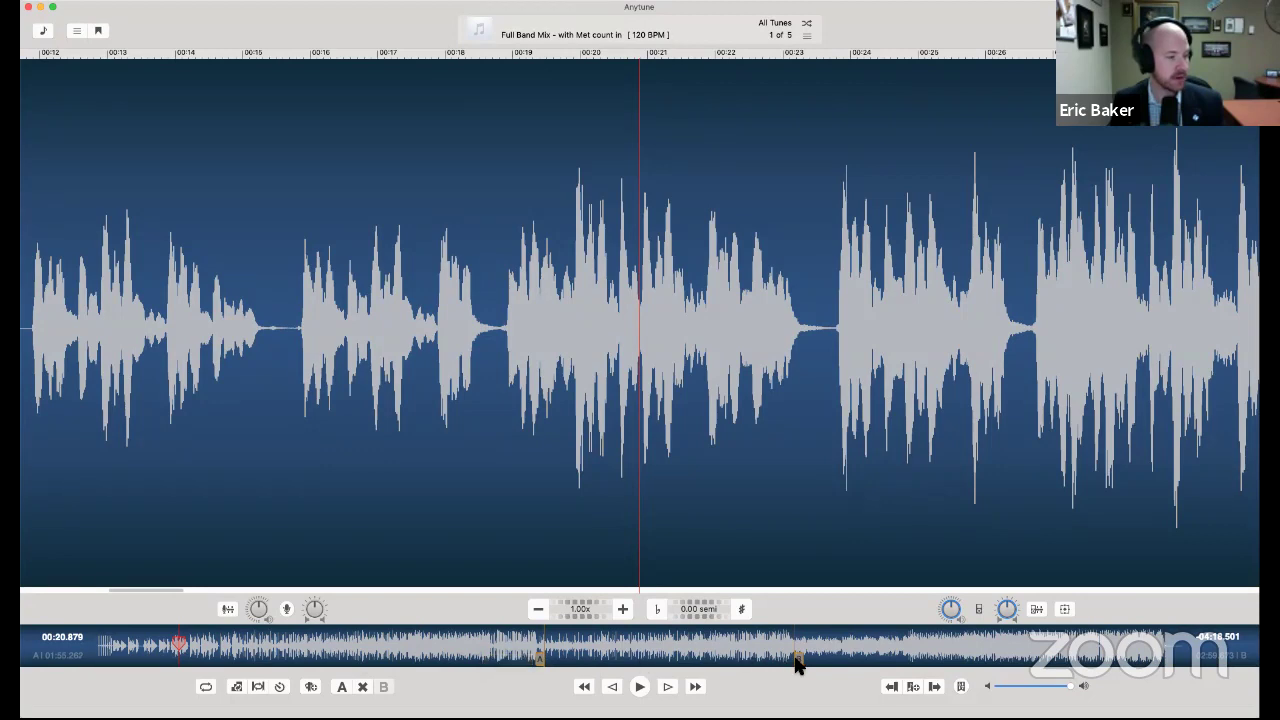
left_click_drag(800, 660, 798, 668)
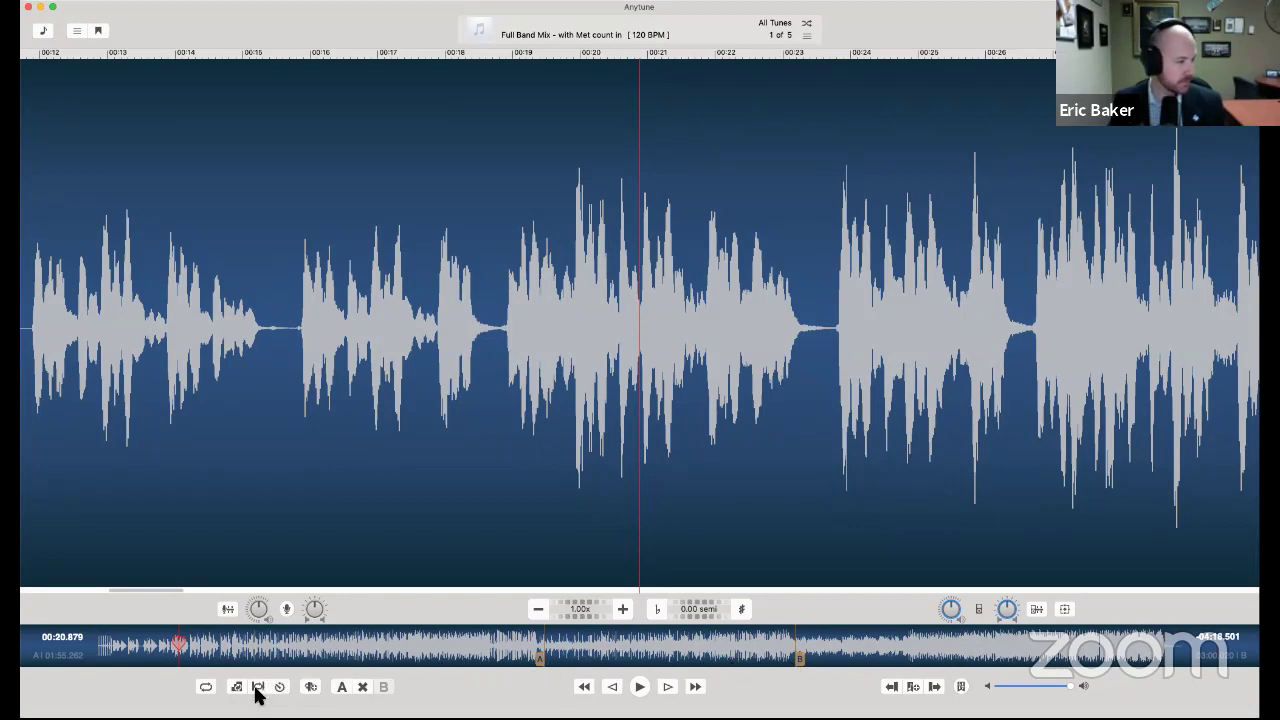
left_click(205, 686)
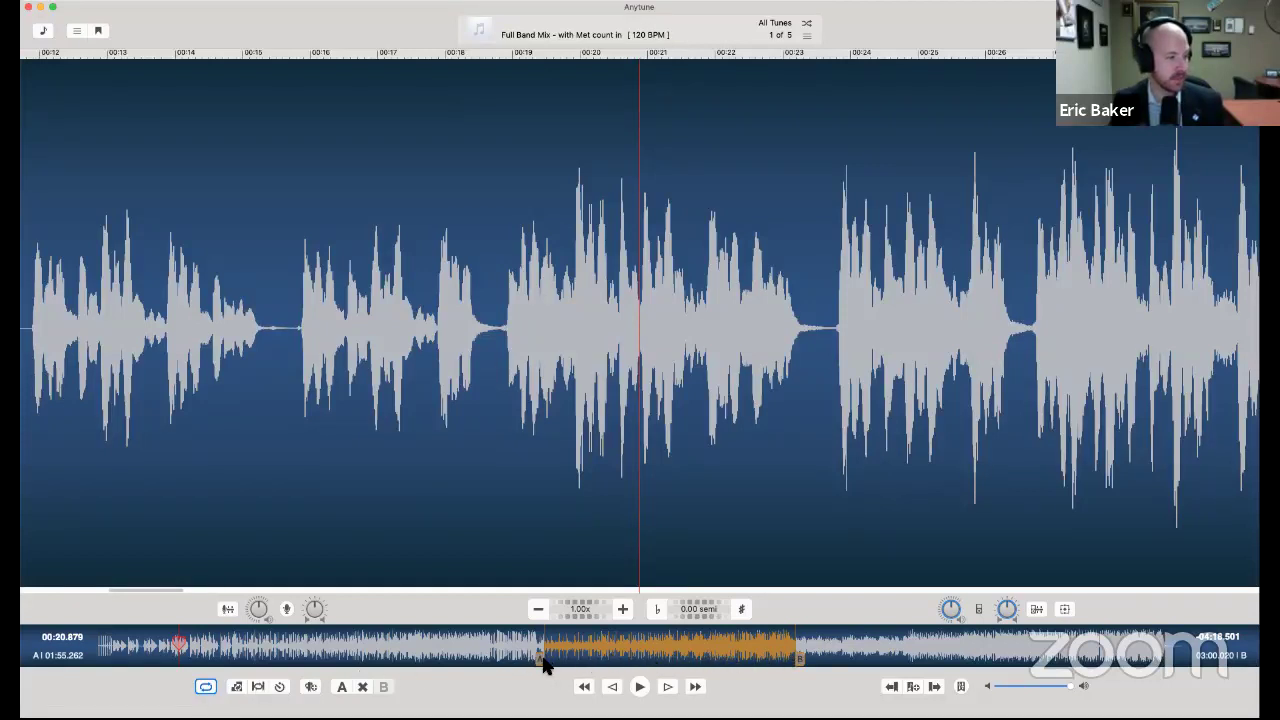
Play the looped section from marker A, skip close to its end to hear it repeat, and pause.
left_click(640, 687)
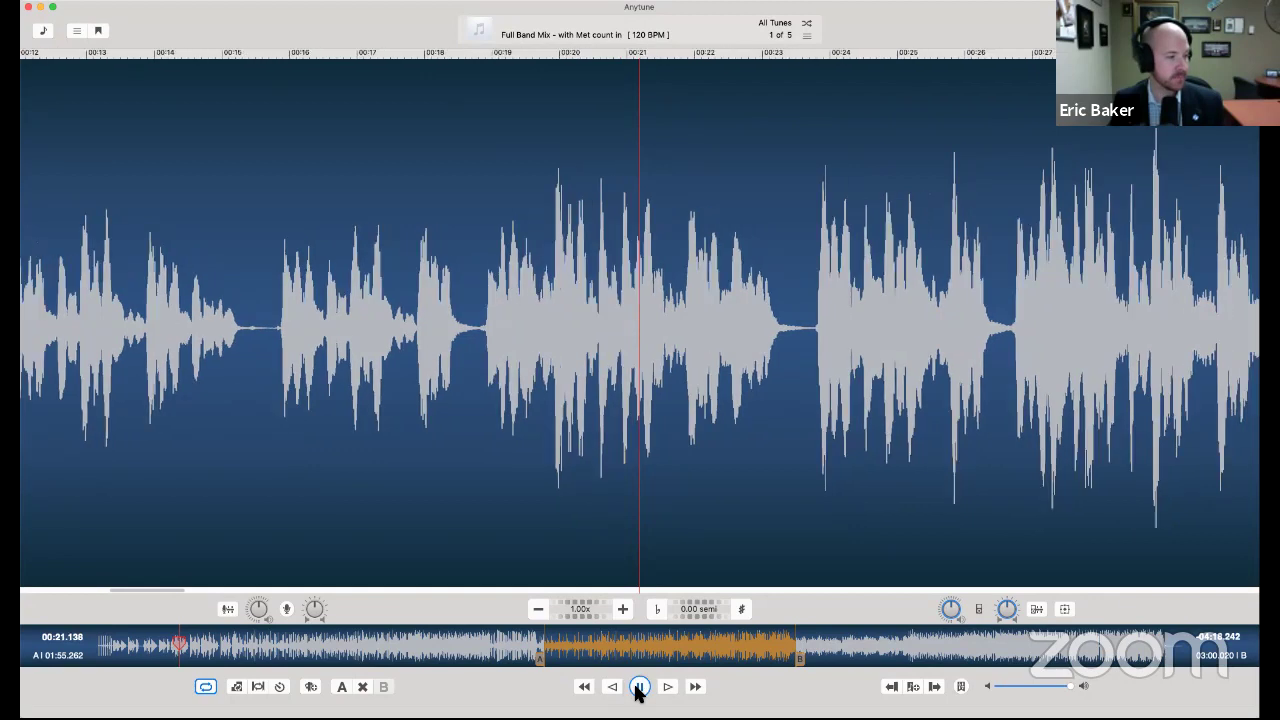
left_click(640, 687)
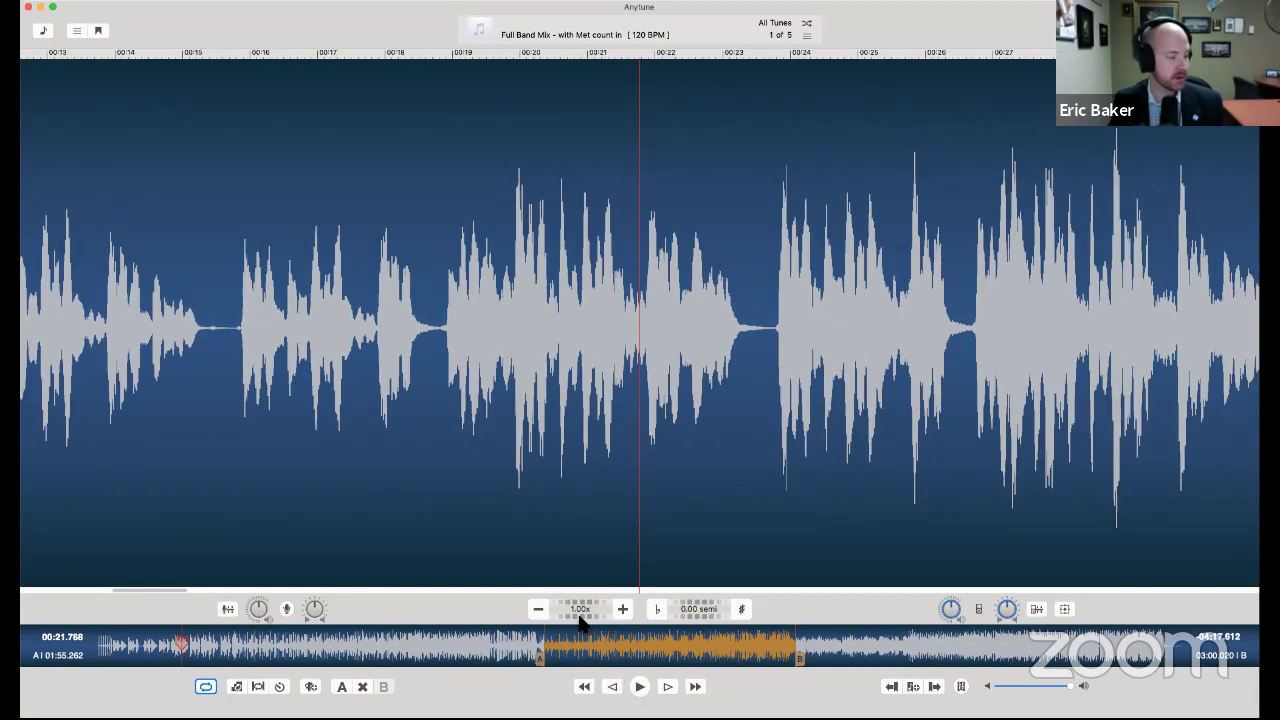
left_click(543, 662)
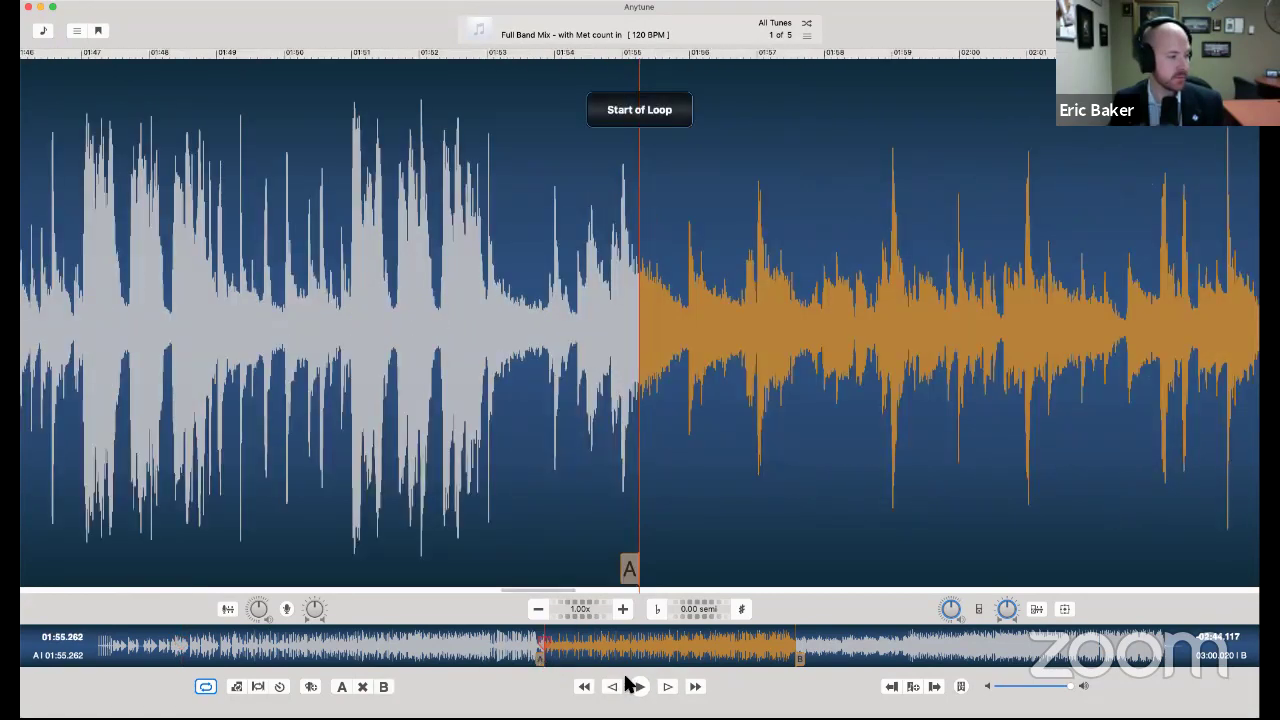
left_click(636, 686)
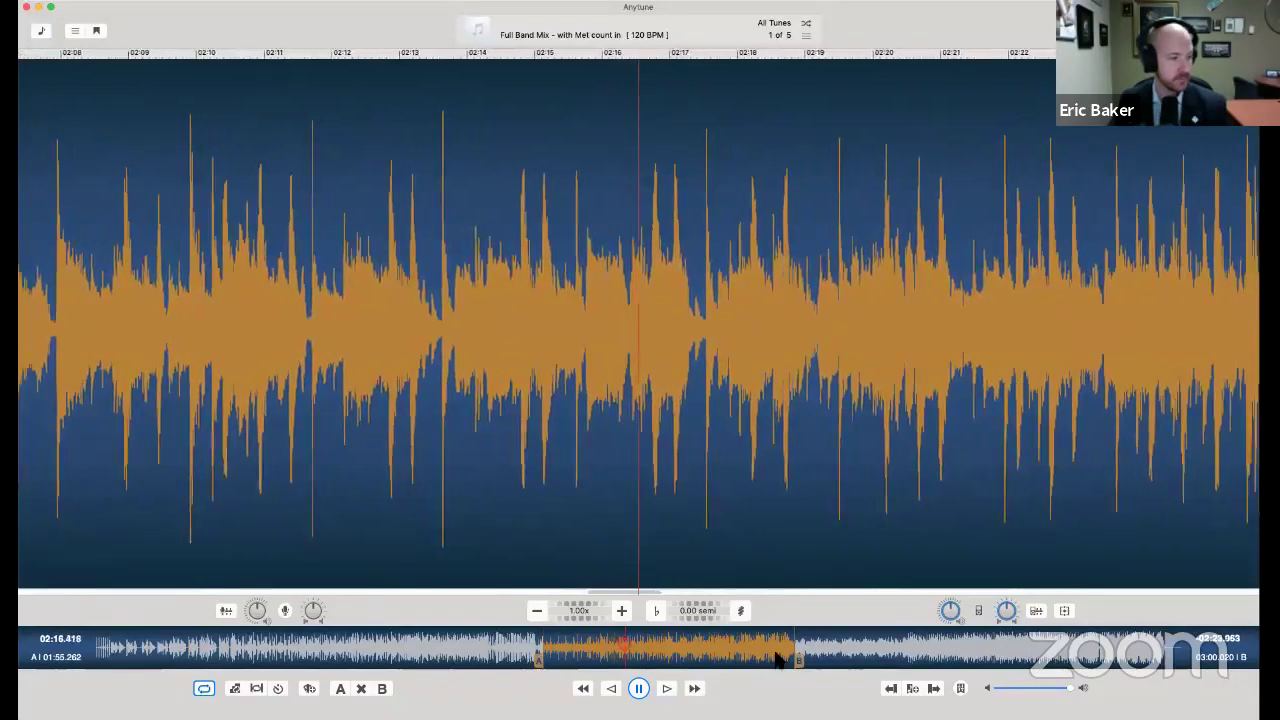
left_click(777, 657)
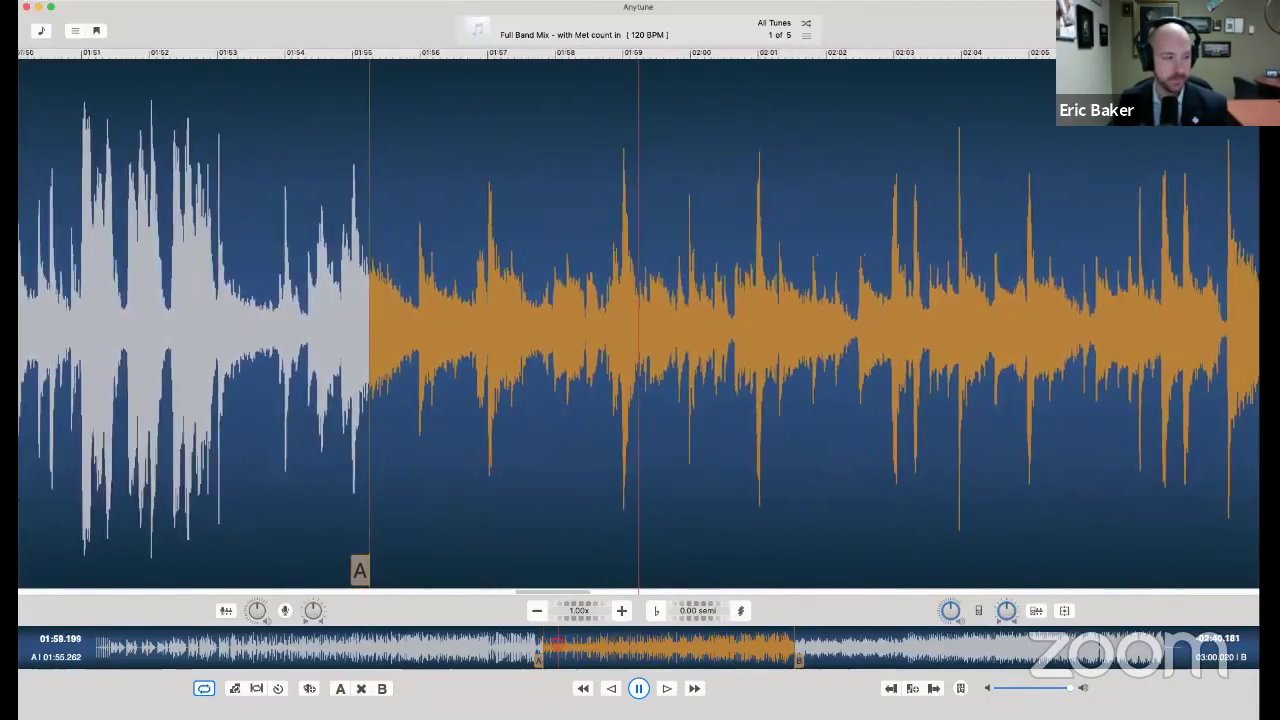
left_click(641, 688)
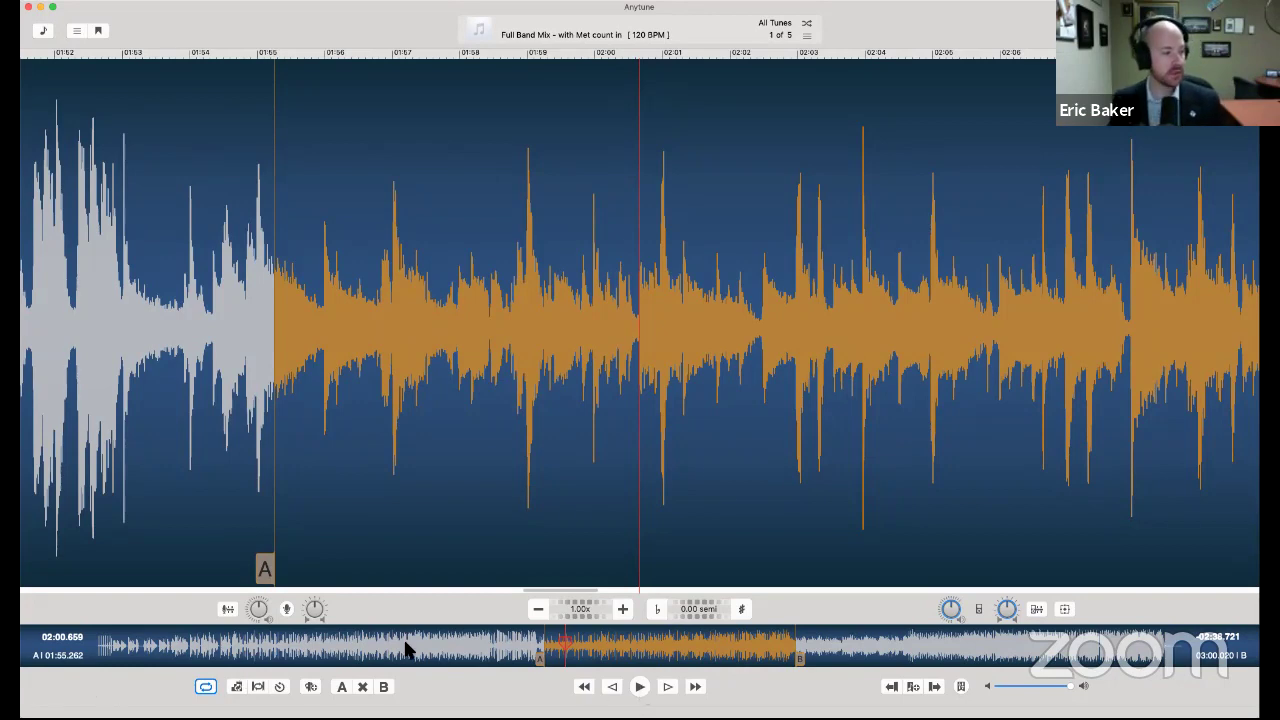
Turn looping off and move marker A to the start and marker B to the end of the tune.
left_click(202, 692)
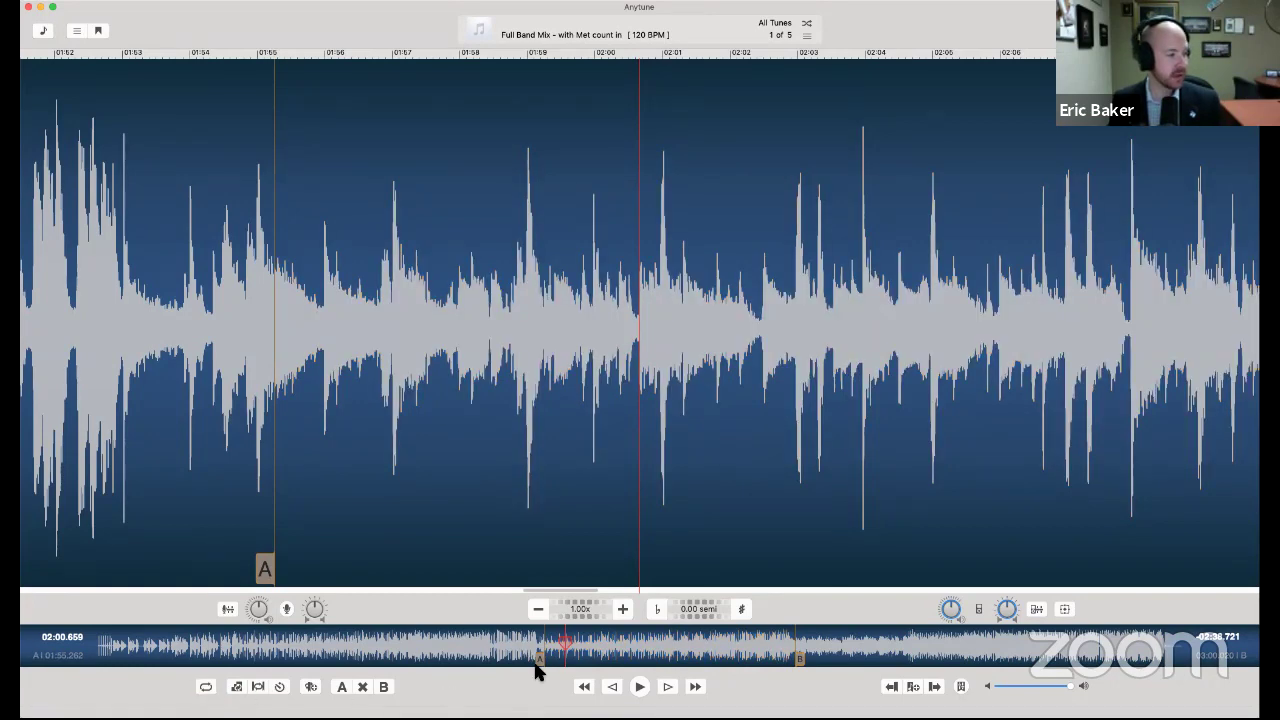
left_click_drag(539, 660, 90, 668)
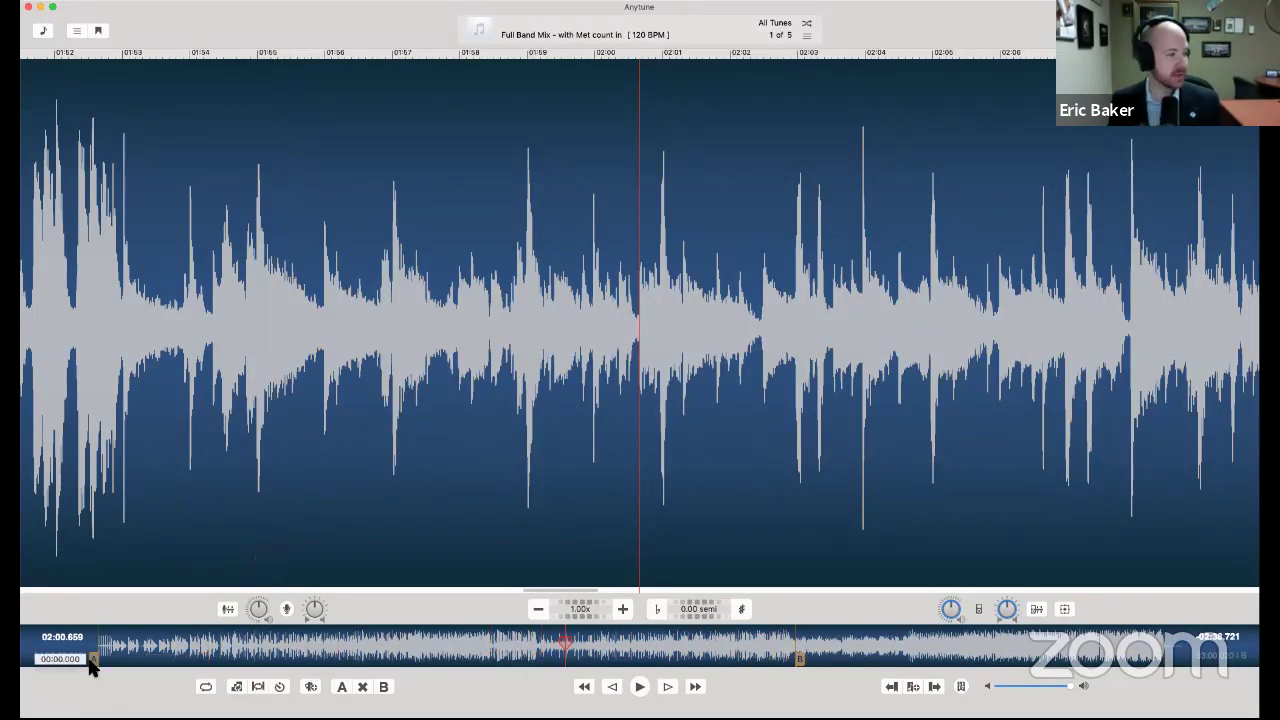
left_click(803, 662)
left_click_drag(858, 668, 1237, 668)
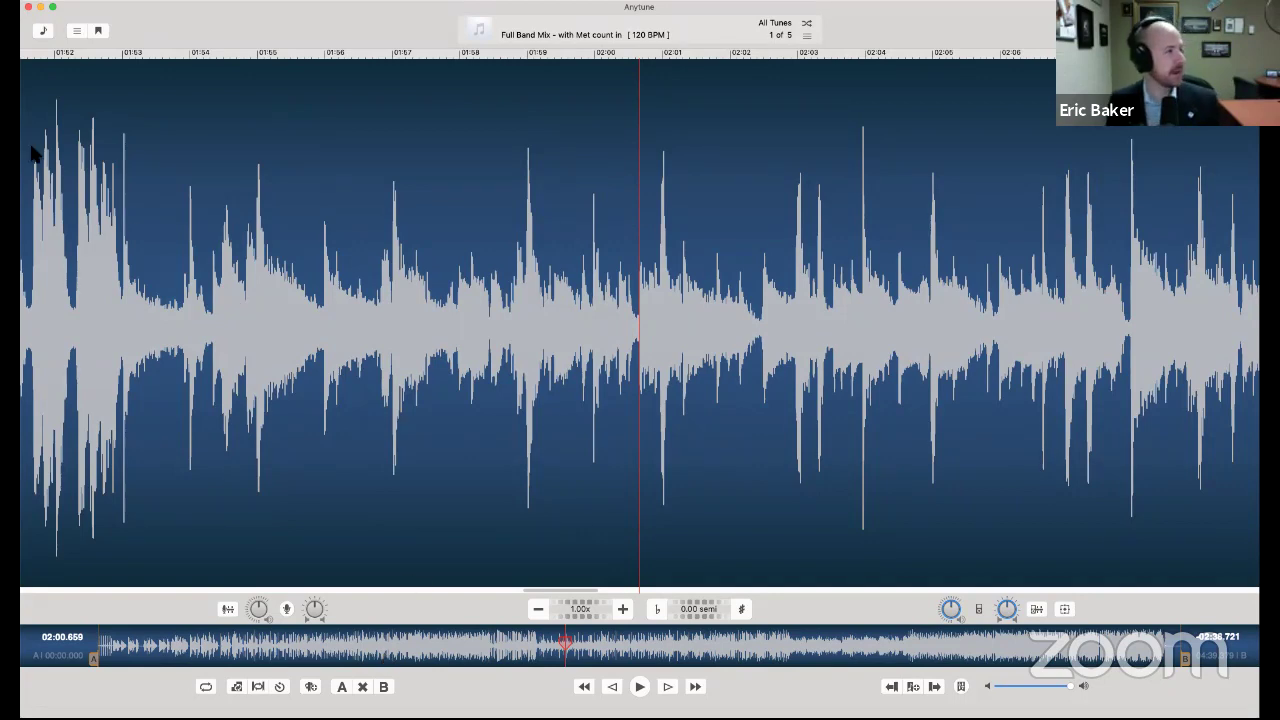
Load the fourth tune, "togo - rhythm mix - with metronome count in", from the All Tunes library.
left_click(42, 30)
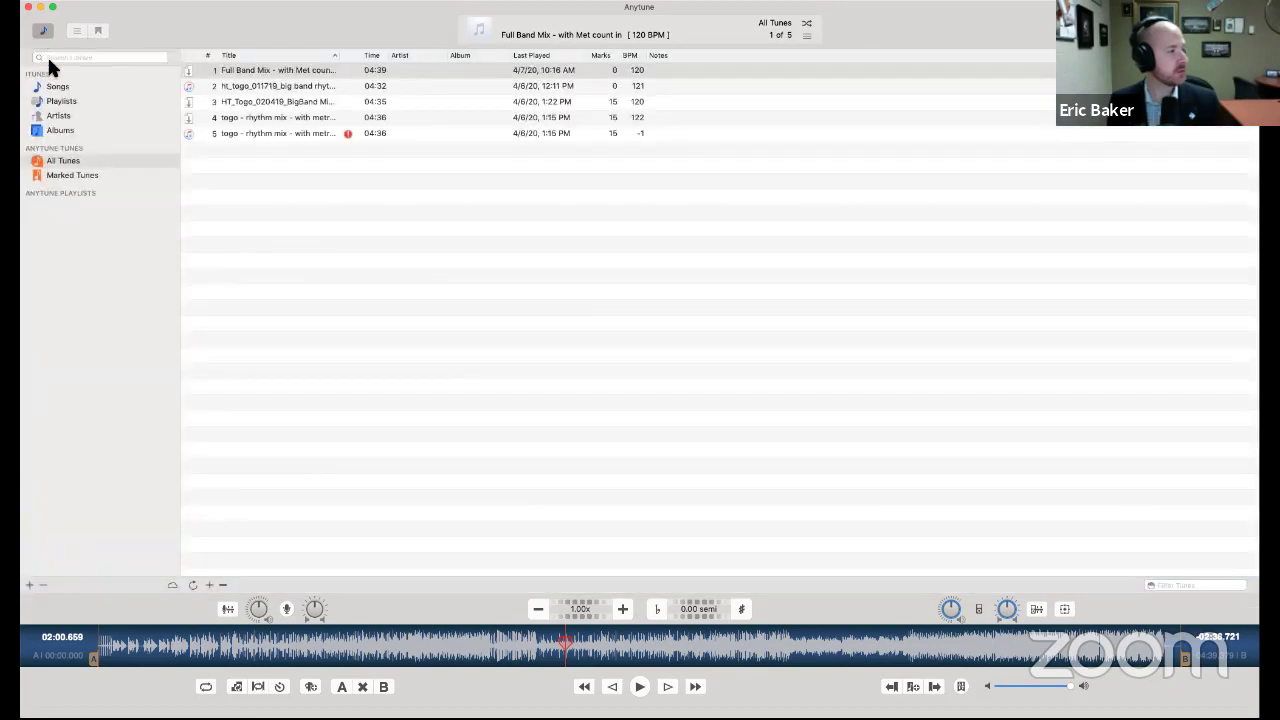
double_click(238, 117)
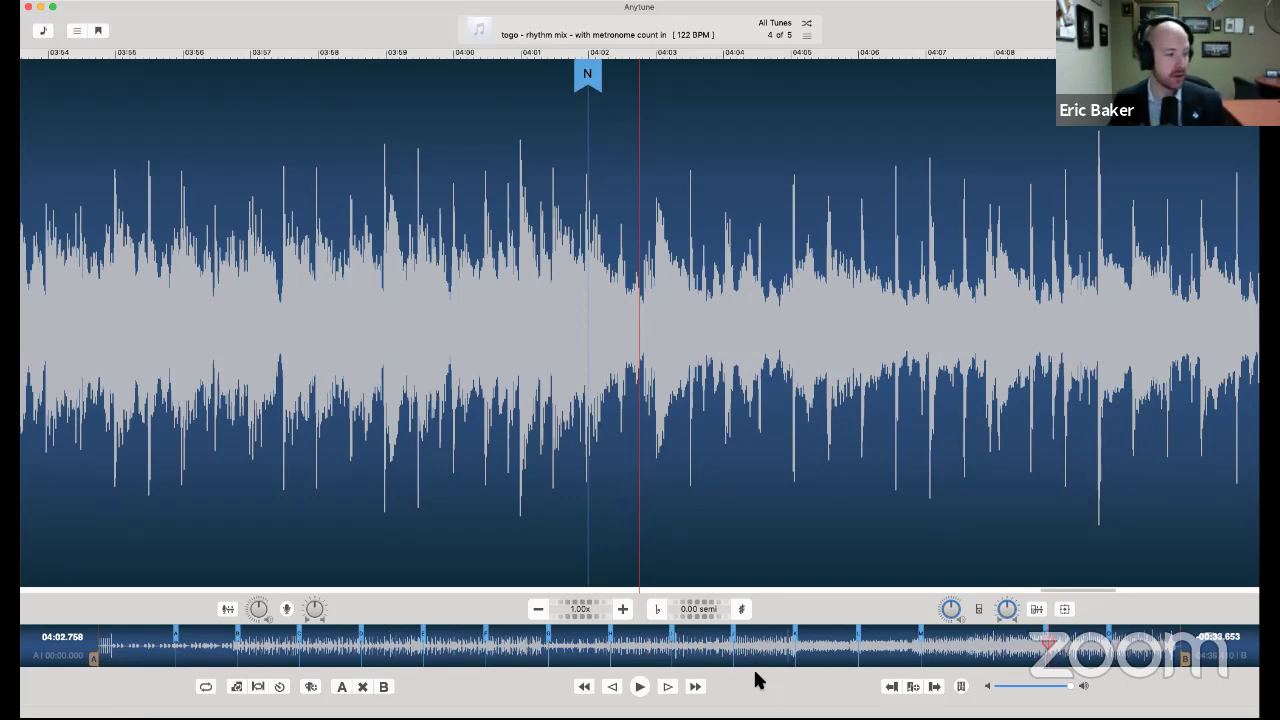
Jump to rehearsal mark I at about 02:26 and examine the waveform just before and at the mark.
left_click(672, 645)
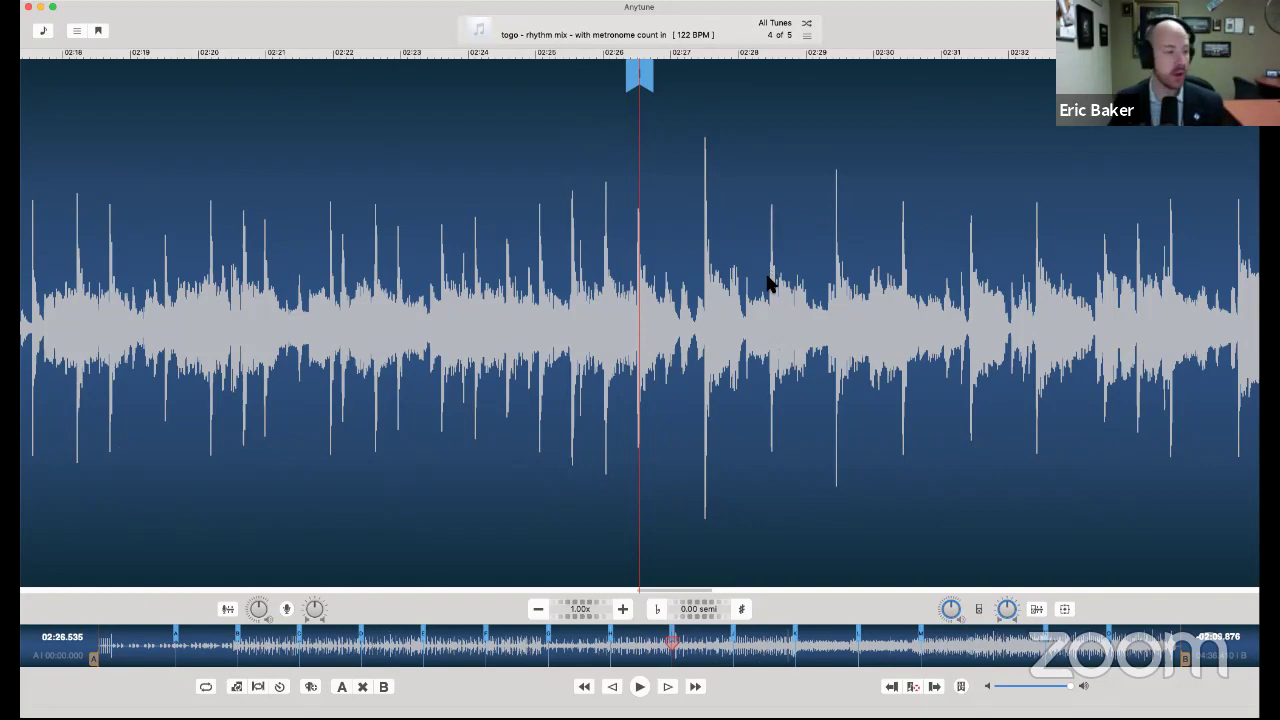
scroll(765, 325, "left", 1)
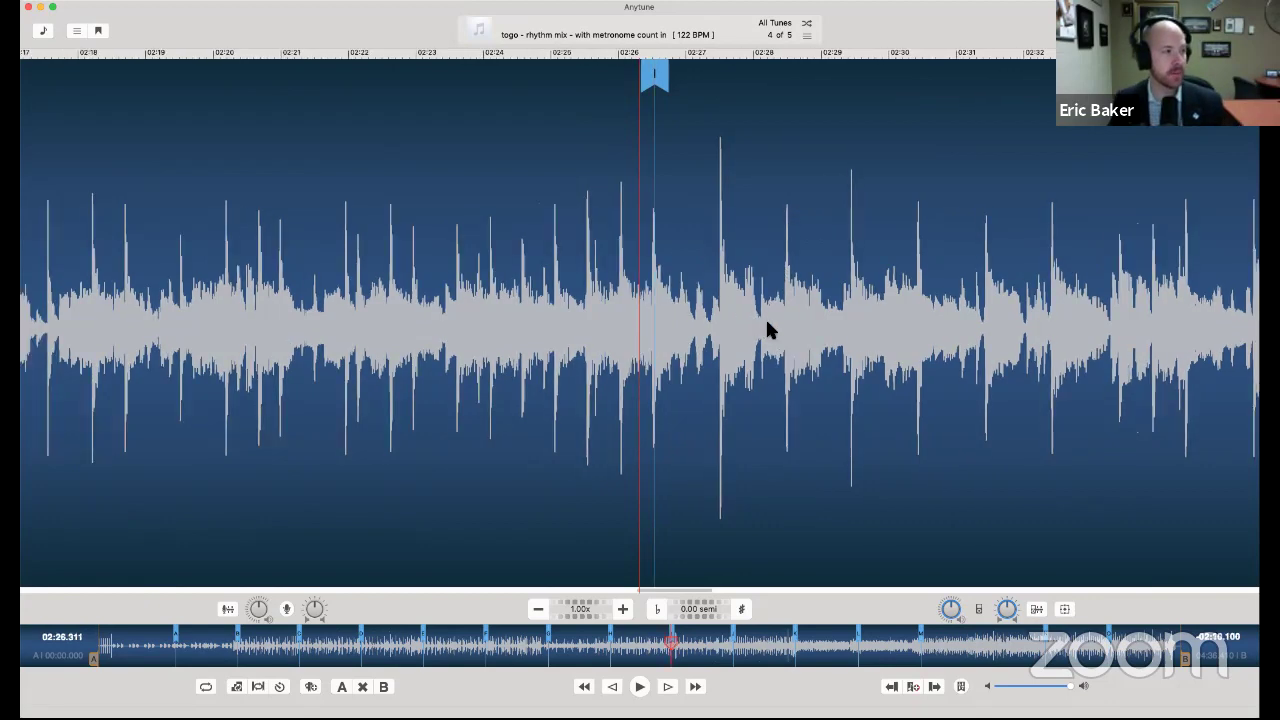
scroll(768, 330, "left", 10)
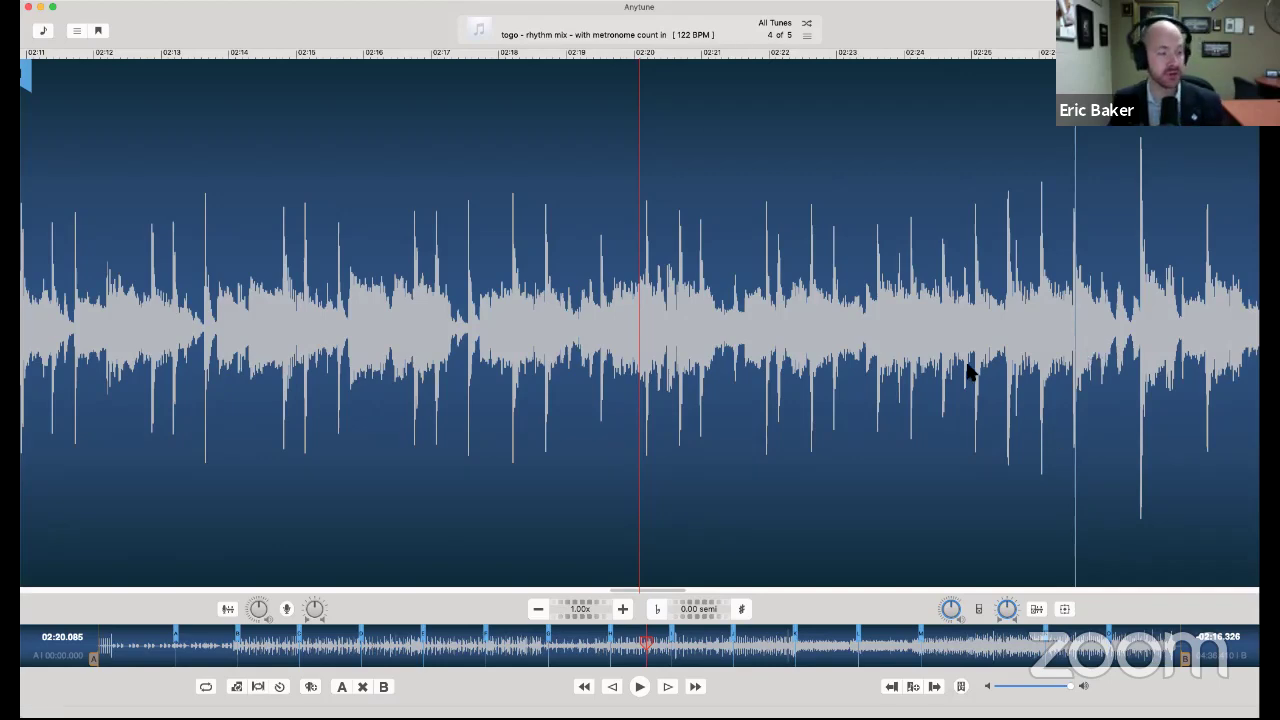
left_click_drag(975, 358, 620, 351)
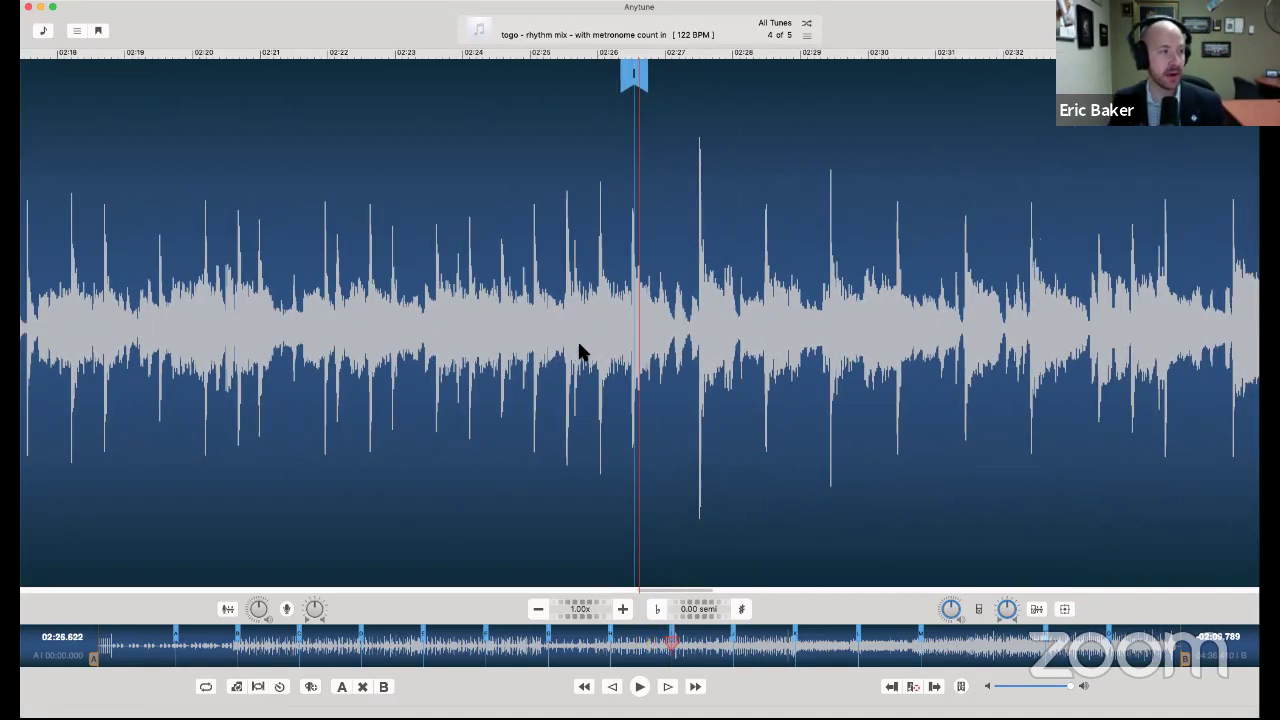